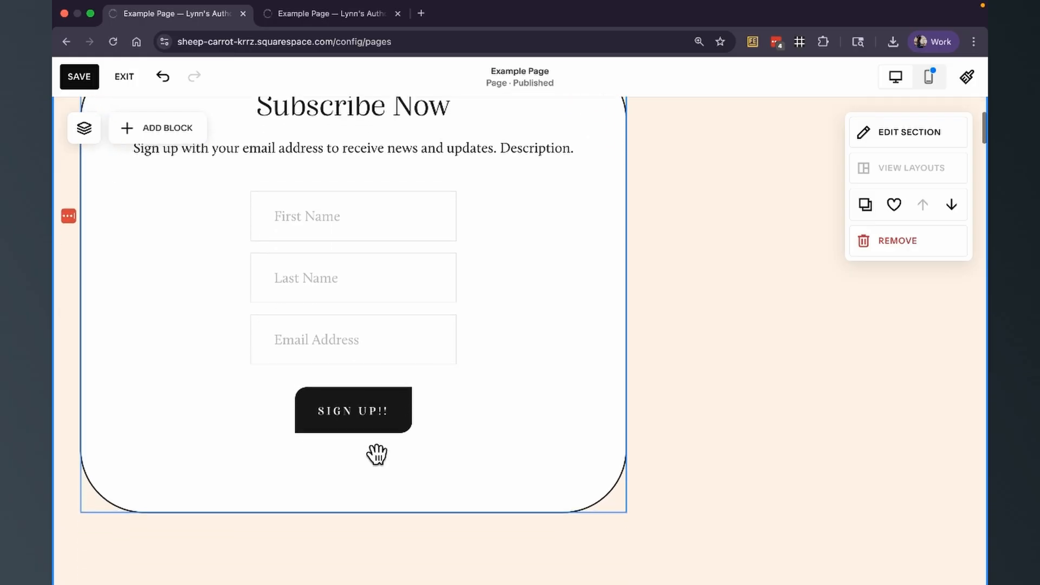
scroll(376, 453, "down", 1)
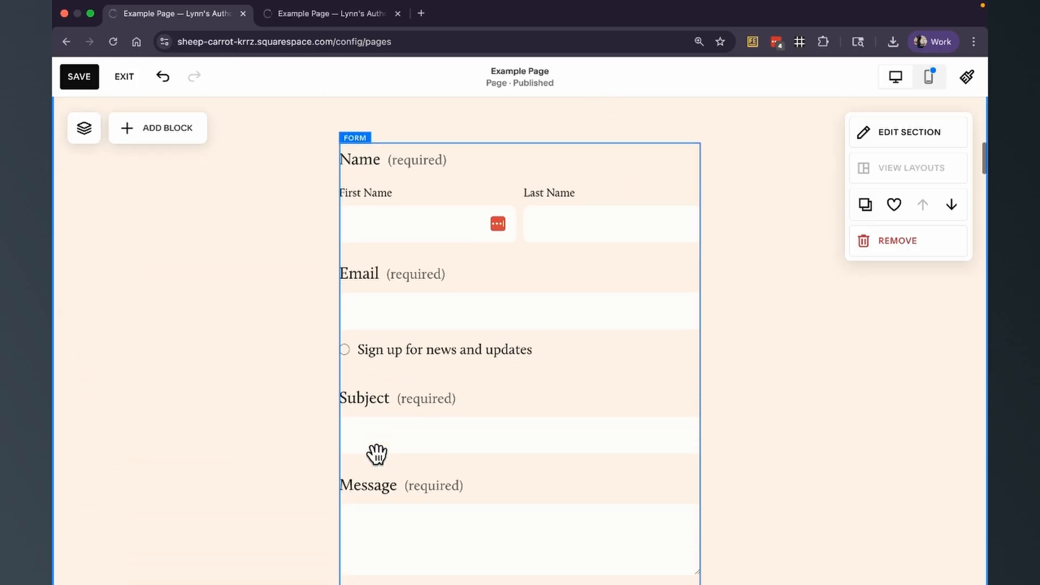
- Select the form block on the page and open its content editor
left_click(428, 346)
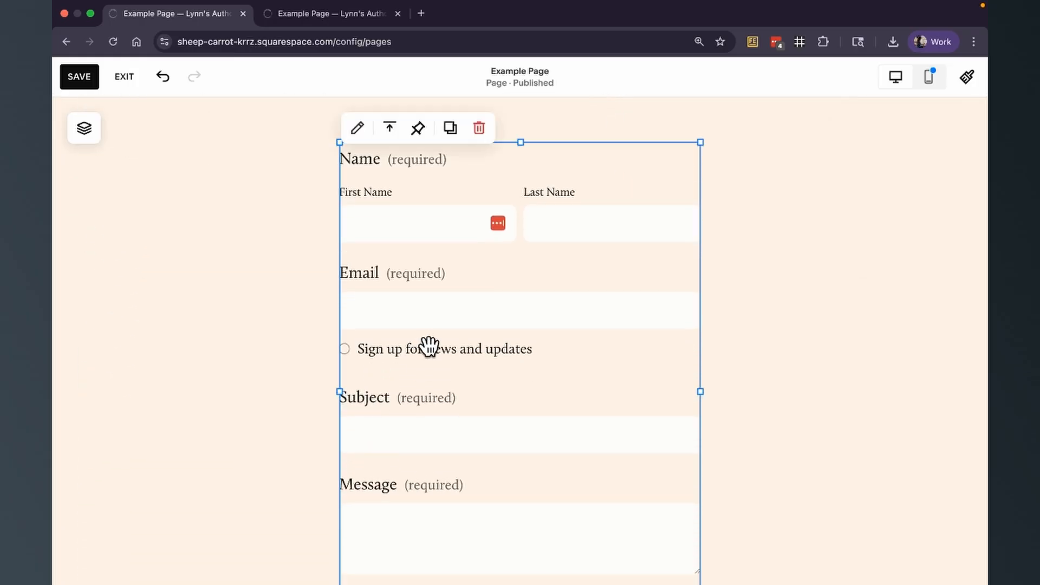
left_click(396, 135)
left_click(393, 162)
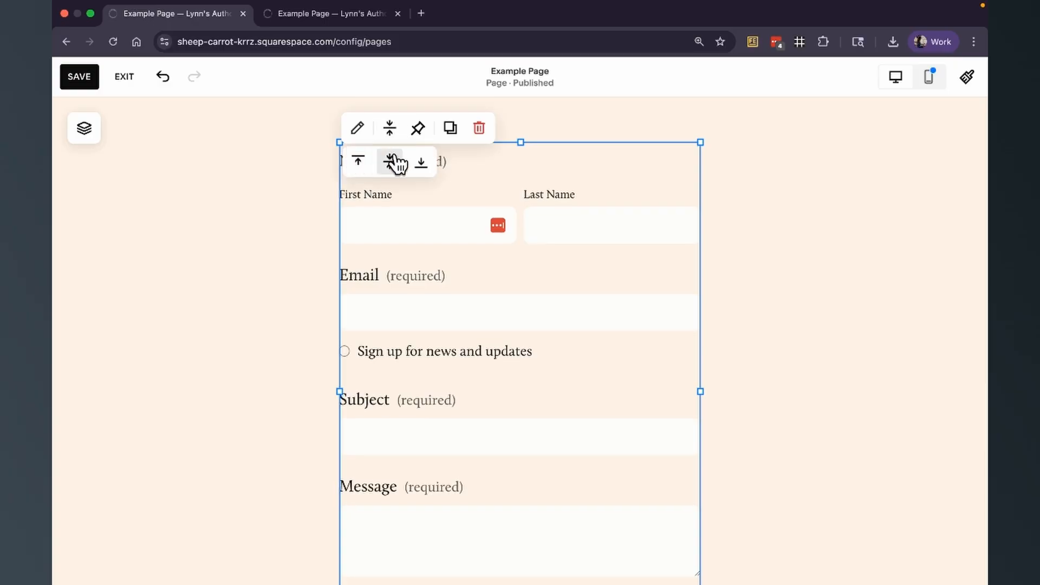
left_click(358, 129)
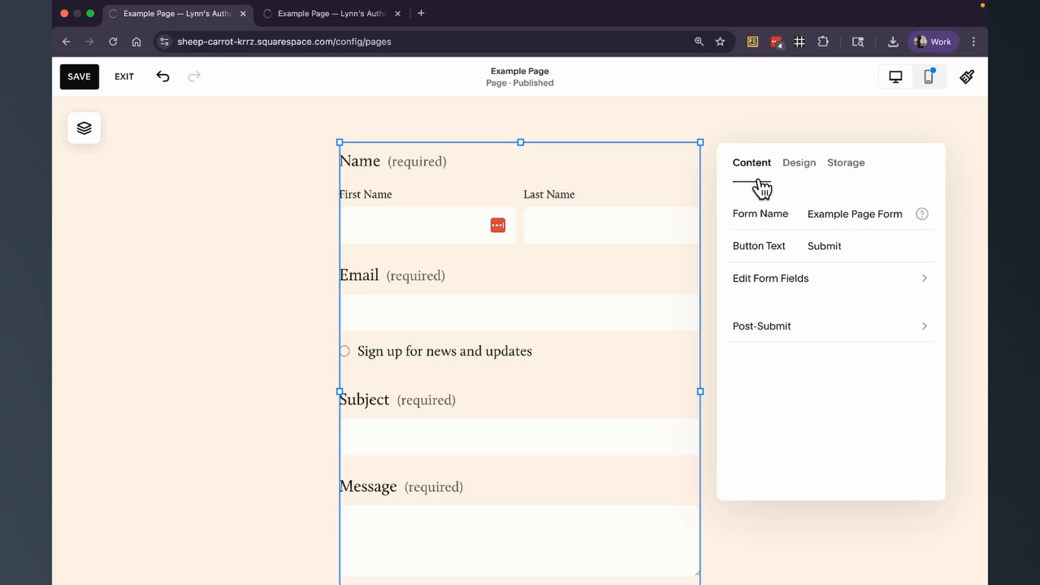
- Rename the form to For Yourself
triple_click(863, 209)
type("For Yourself")
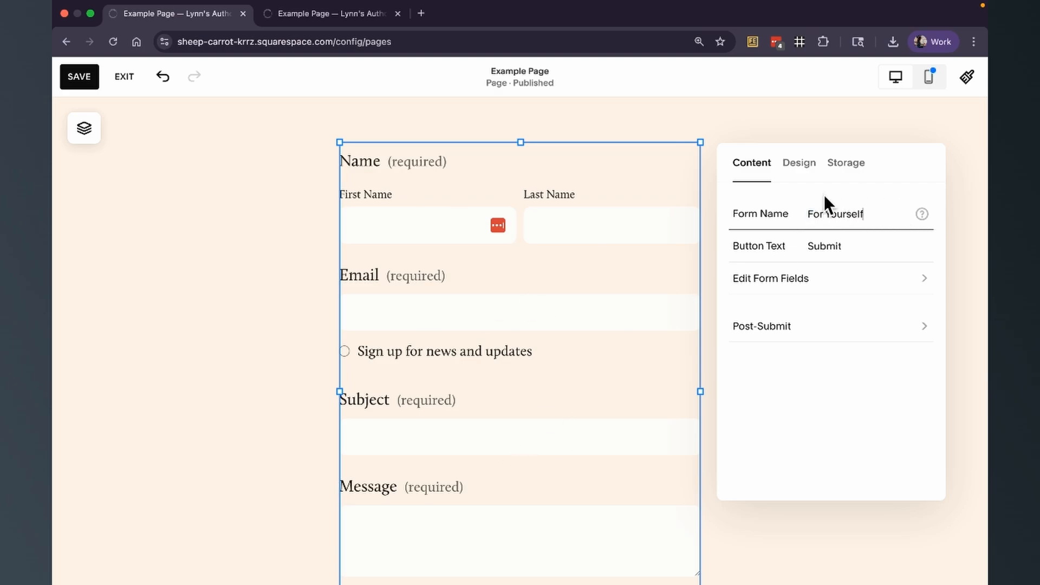
scroll(642, 344, "down", 3)
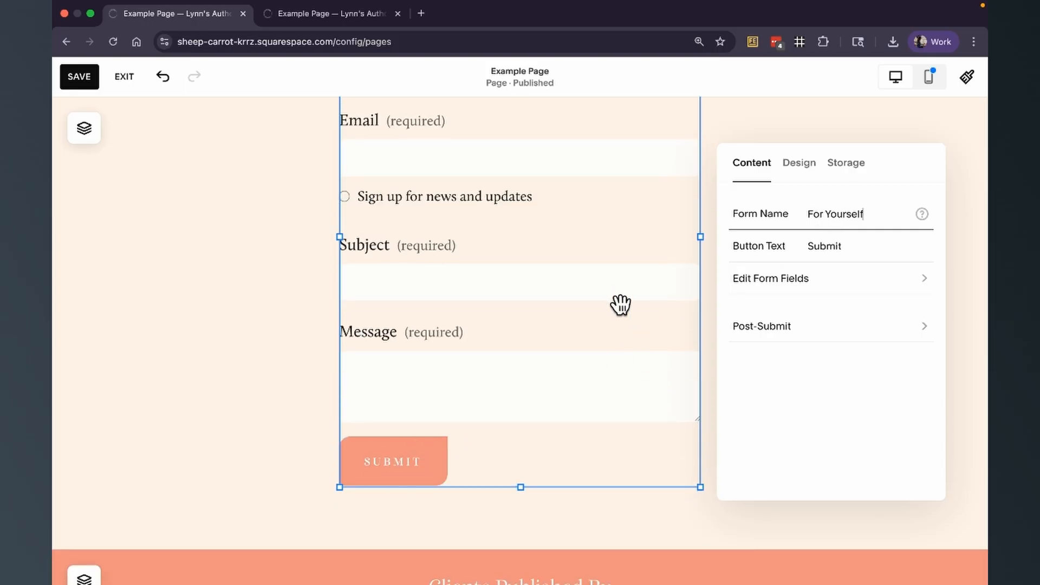
scroll(620, 304, "up", 3)
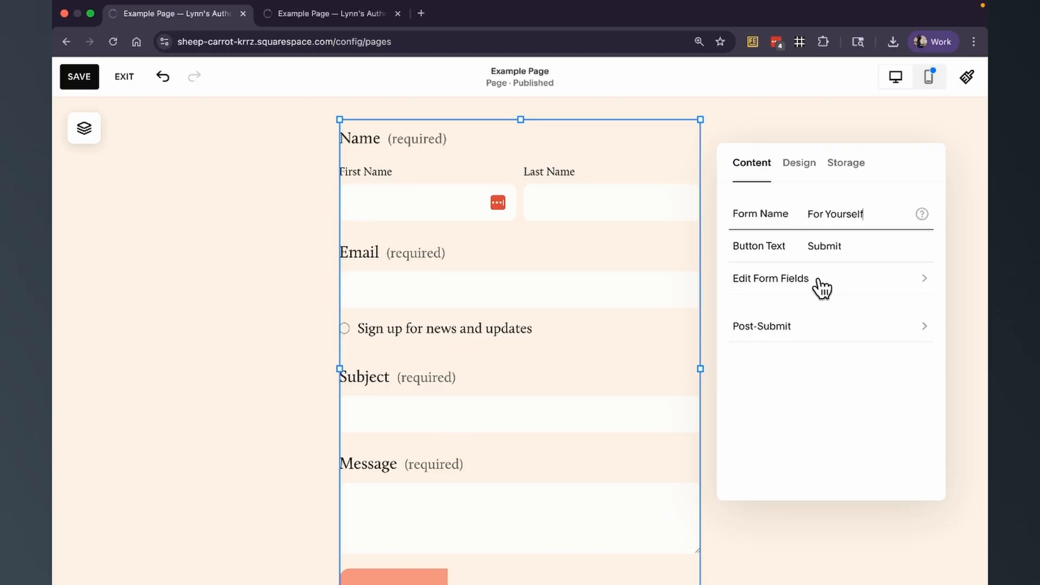
- Open the Subject field and set its label to Subject Here and its description to Tell people how to fill this in
left_click(836, 290)
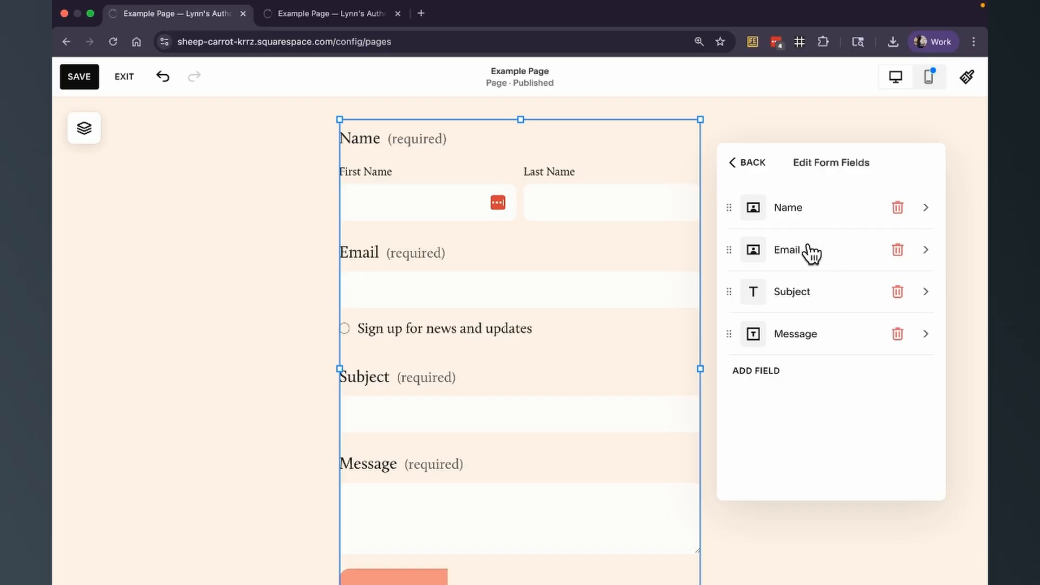
left_click(815, 303)
left_click(776, 209)
type("Here")
left_click(775, 277)
type("Tell people how to fill this in.")
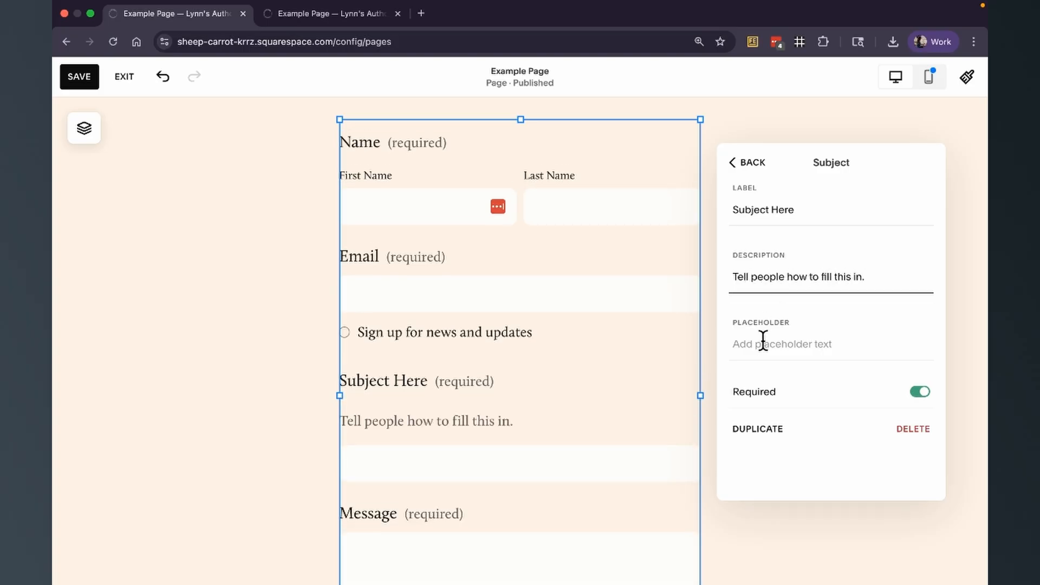
- Set the Subject field's placeholder to Example Subject Line and make the field optional
left_click(763, 340)
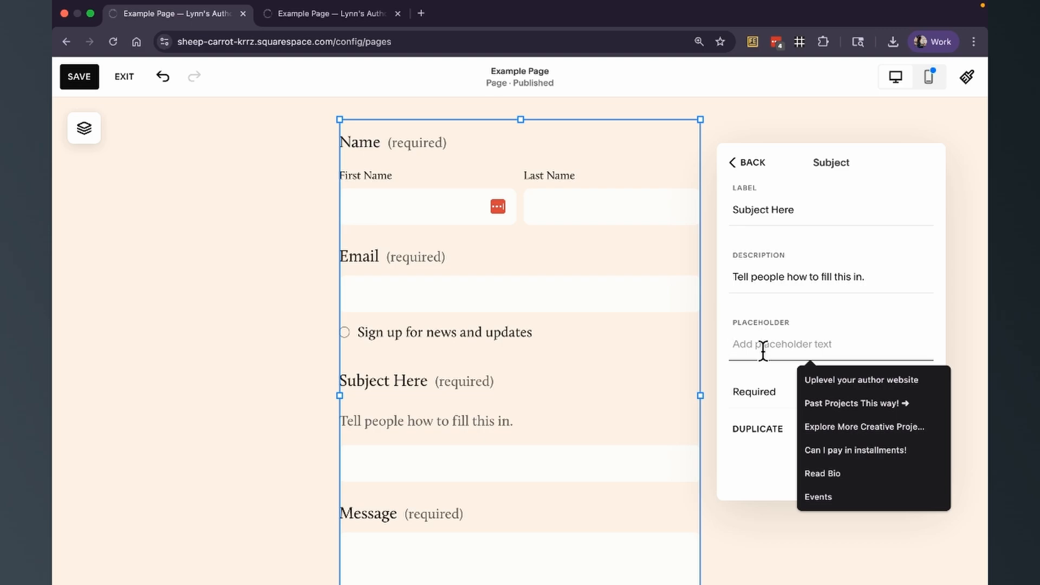
type("Example Subject Line")
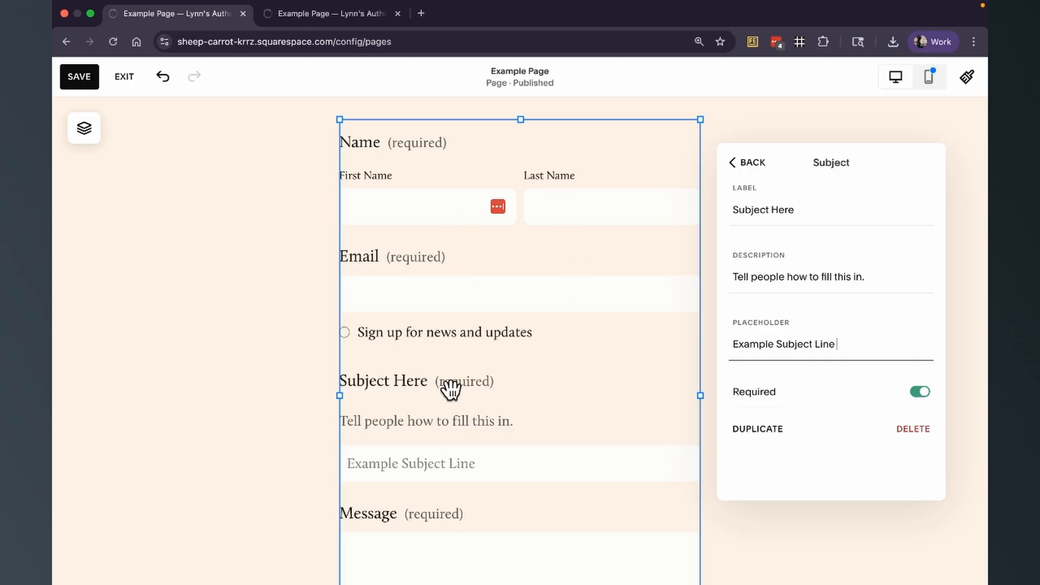
left_click(919, 391)
left_click(920, 394)
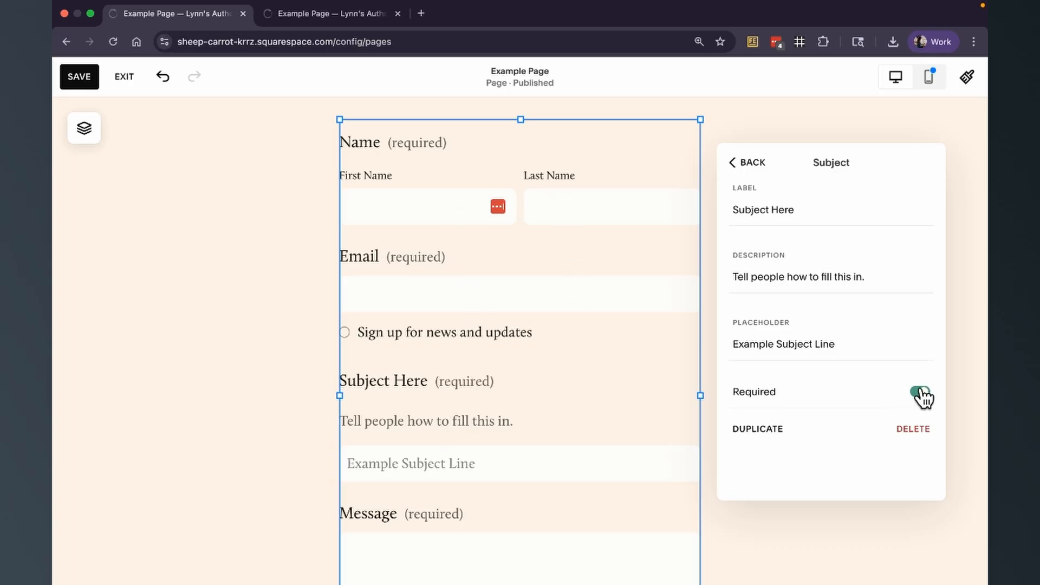
left_click(919, 392)
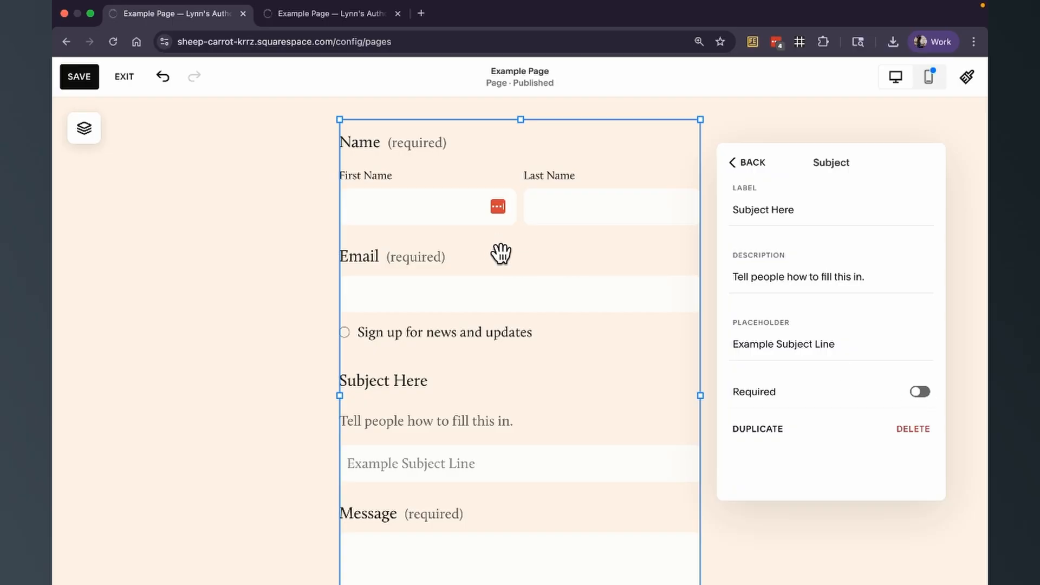
- Return to the form field list and delete the Message field
scroll(526, 362, "down", 3)
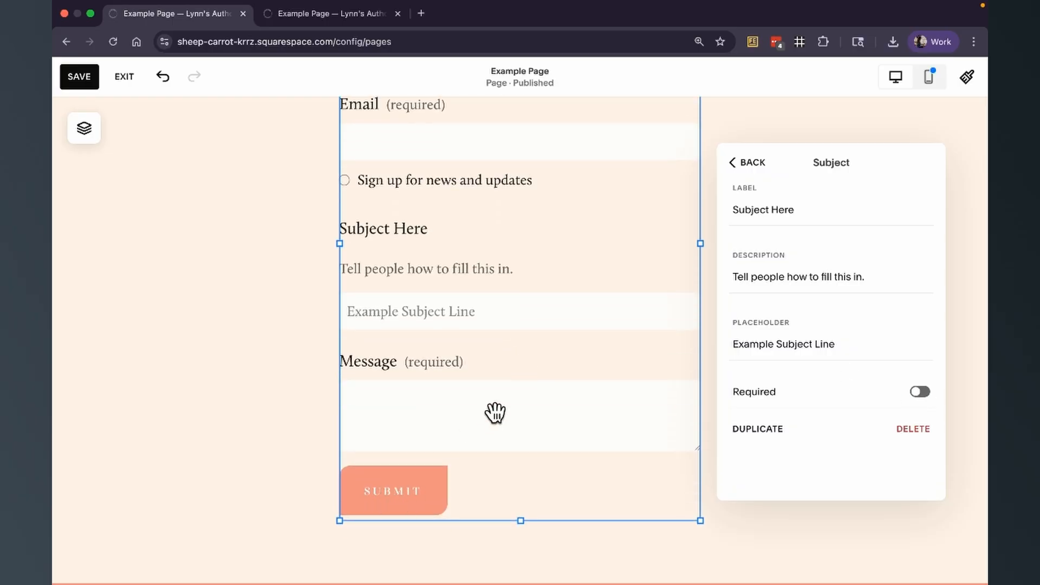
scroll(493, 418, "up", 2)
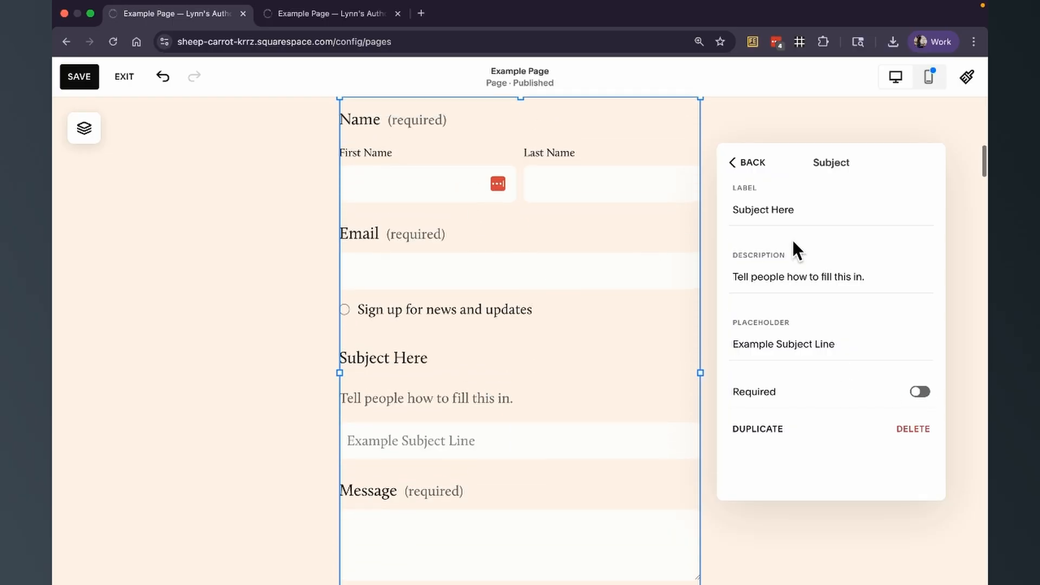
left_click(746, 174)
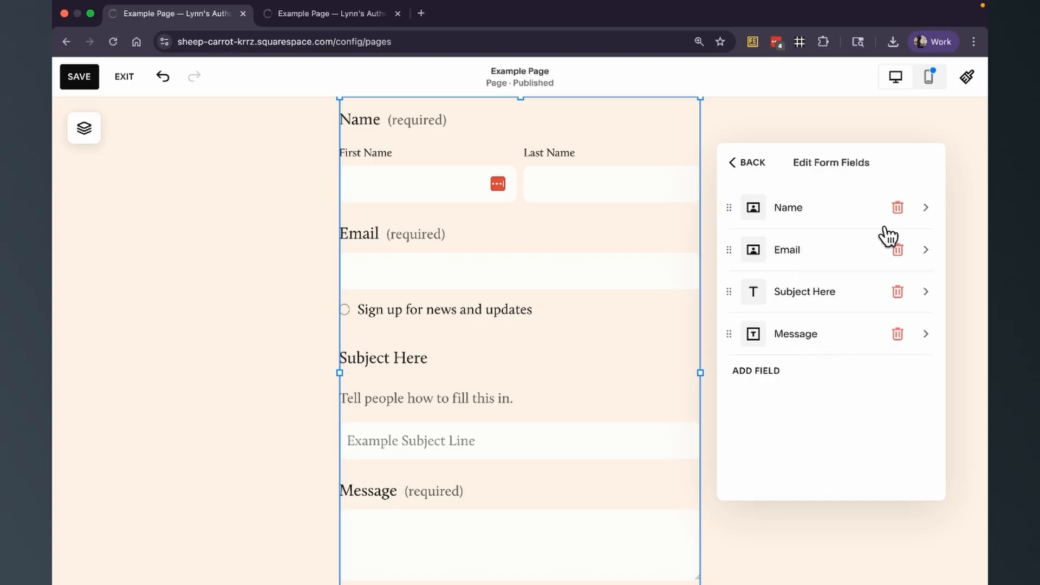
left_click(897, 334)
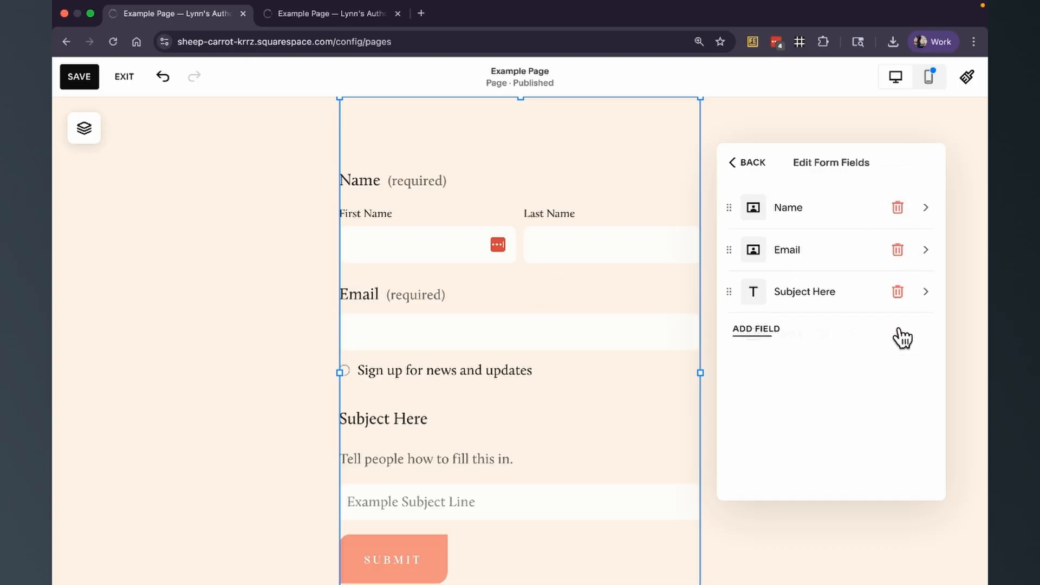
- Add a Text field to the form and label it Description
left_click(756, 329)
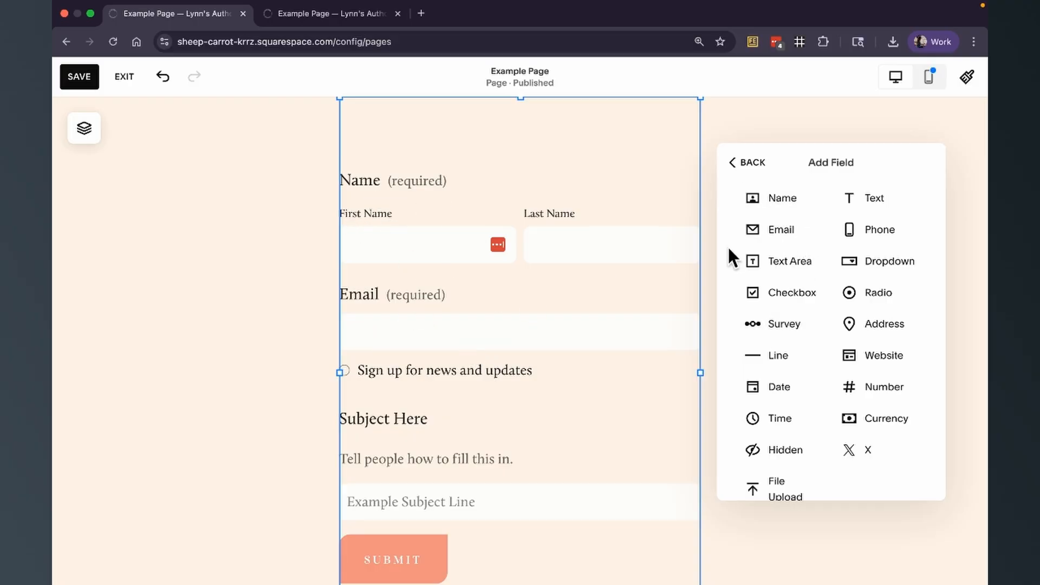
left_click(873, 205)
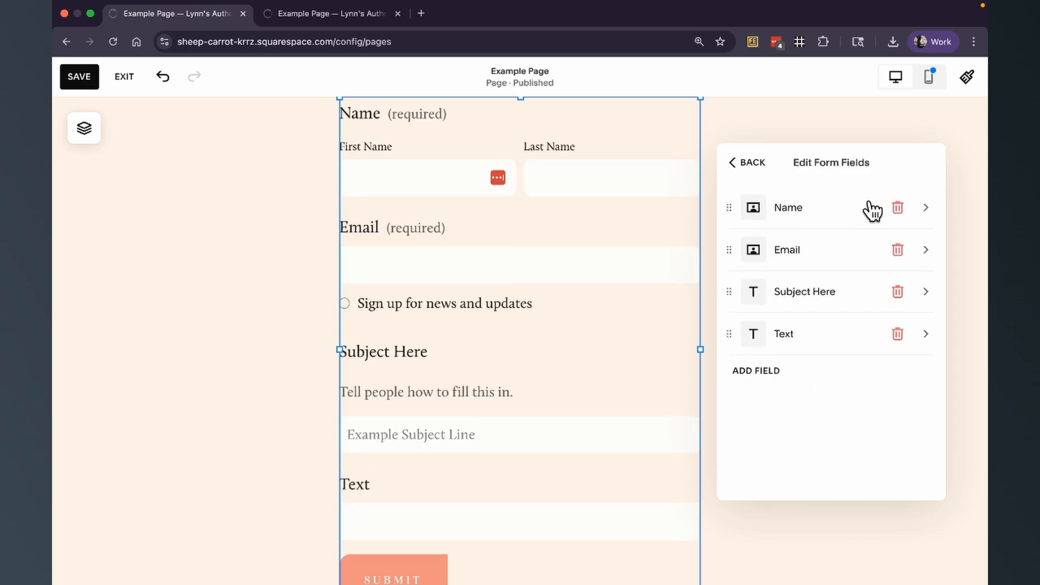
left_click(803, 331)
left_click(758, 210)
double_click(759, 211)
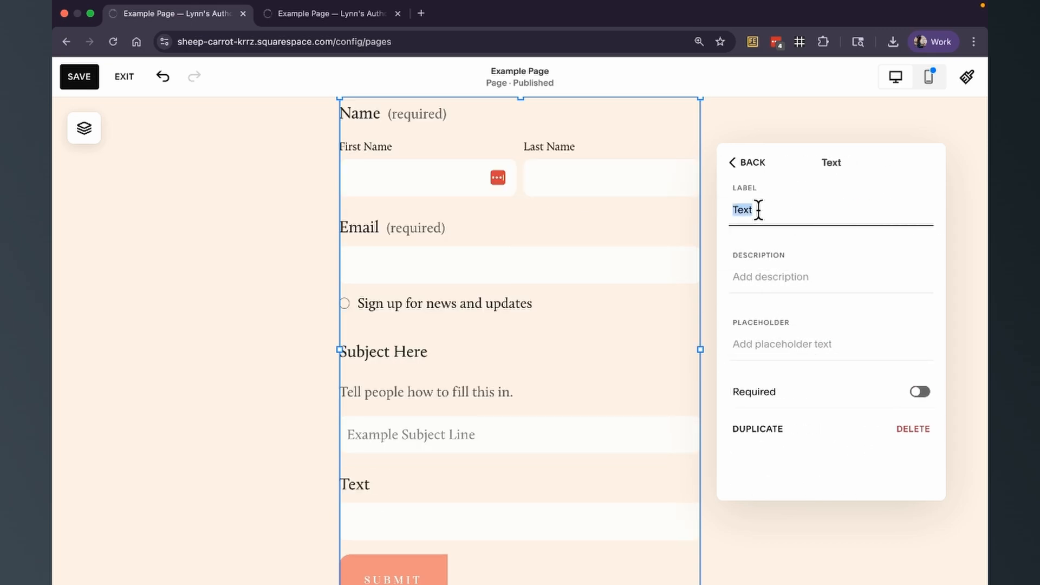
type("Description")
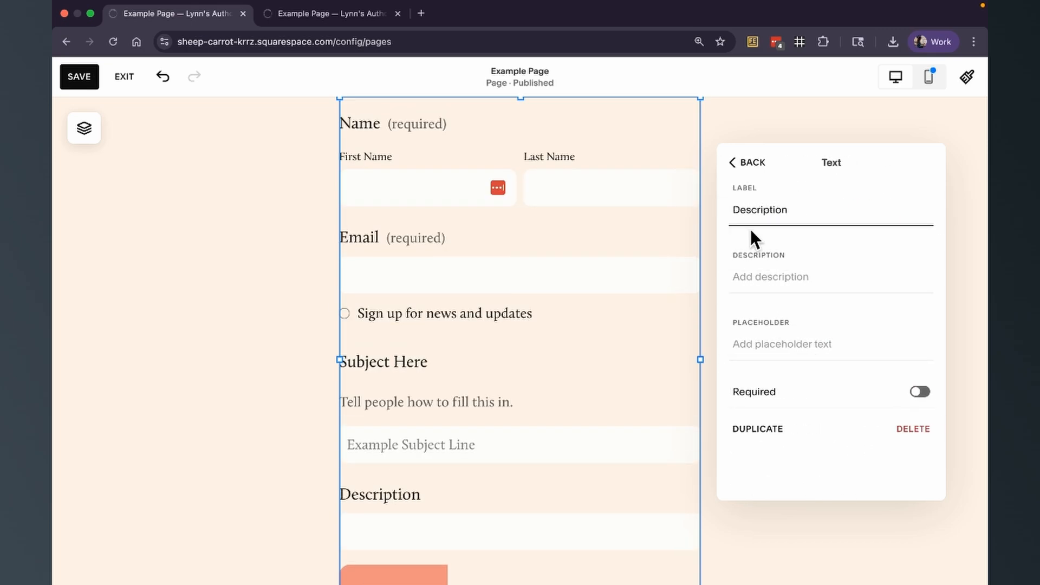
left_click(751, 168)
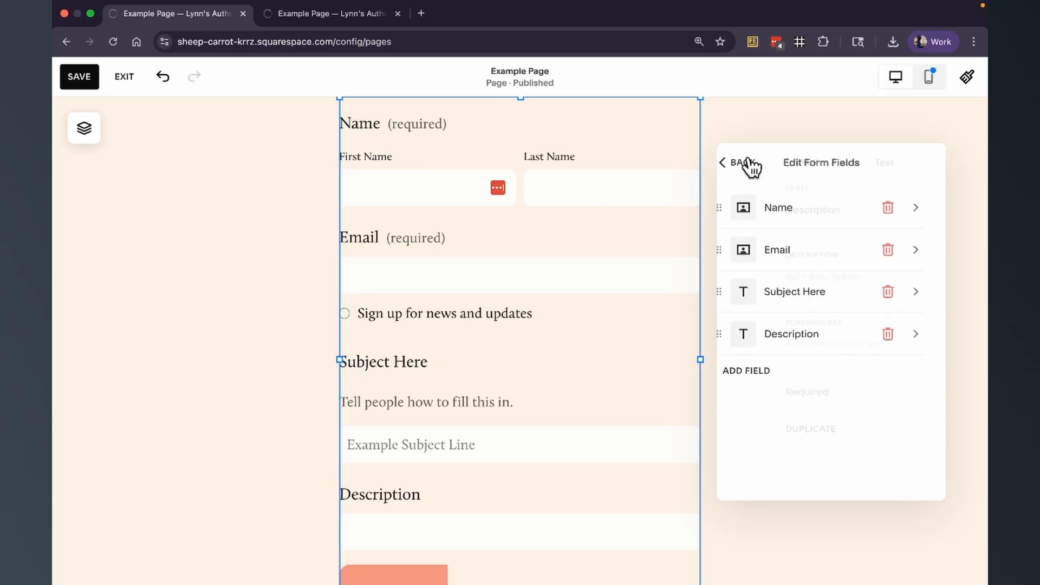
- Add a Dropdown field to the form and open its settings before returning to the field list
left_click(757, 374)
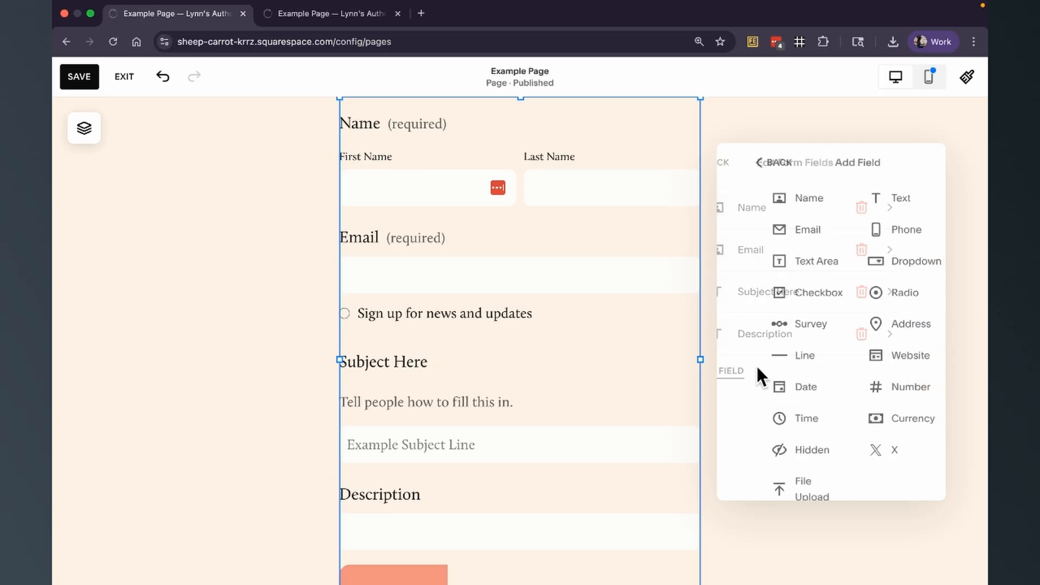
left_click(897, 263)
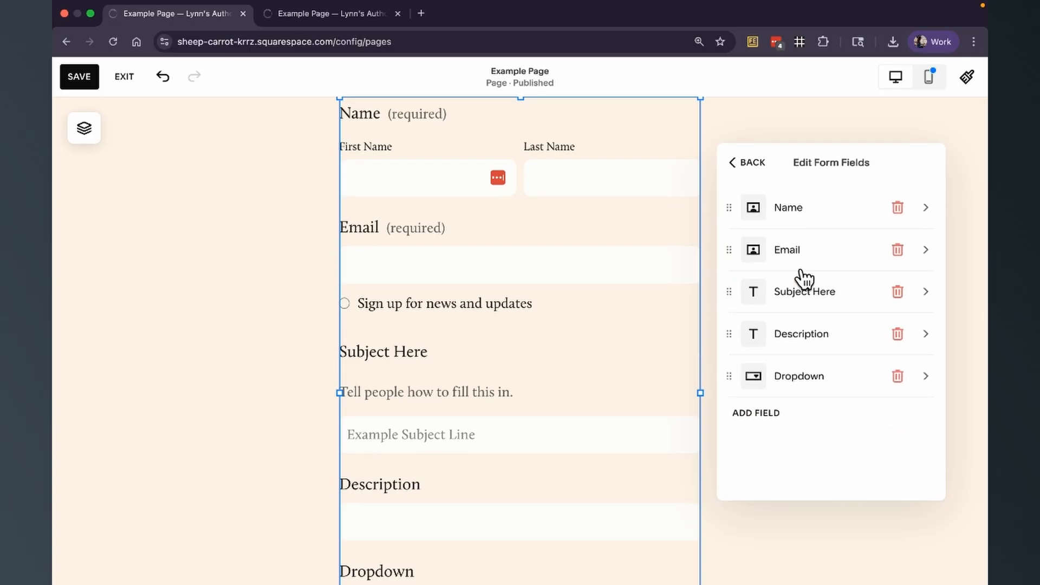
left_click(816, 384)
scroll(783, 417, "down", 3)
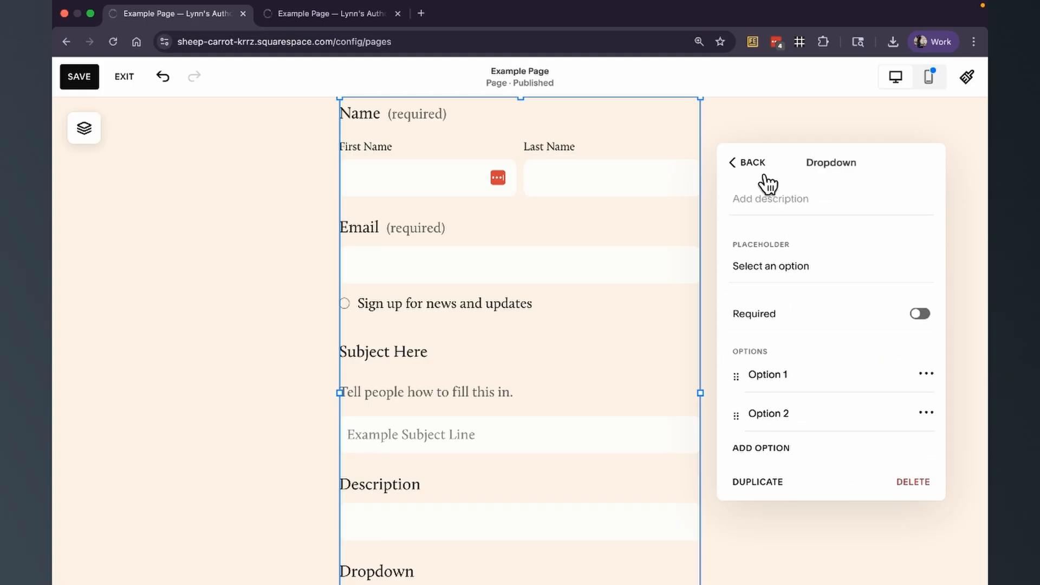
left_click(754, 162)
- Add another Text field and label it Question / Prompt
left_click(770, 417)
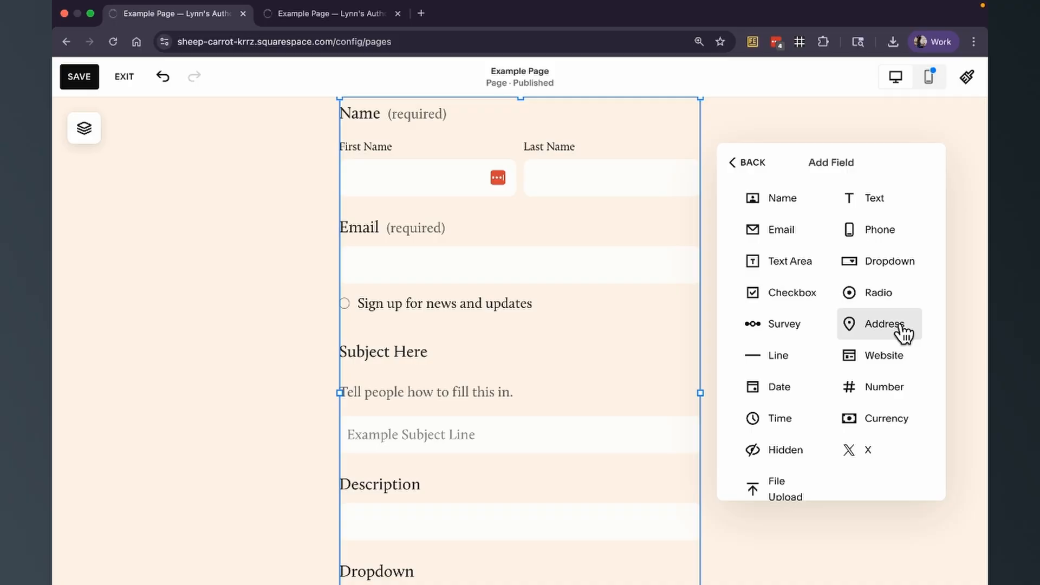
scroll(806, 396, "down", 1)
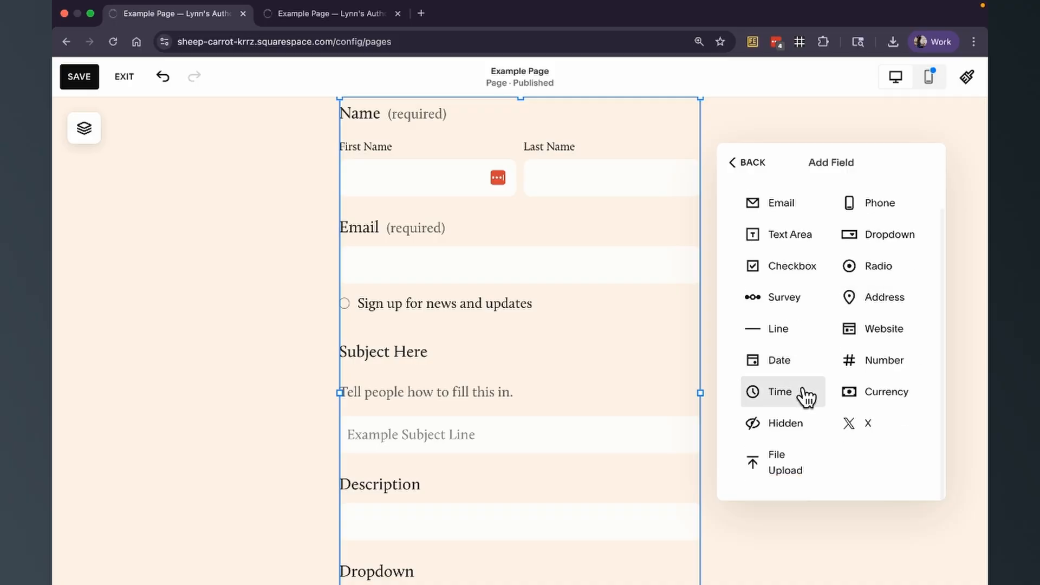
scroll(806, 396, "up", 1)
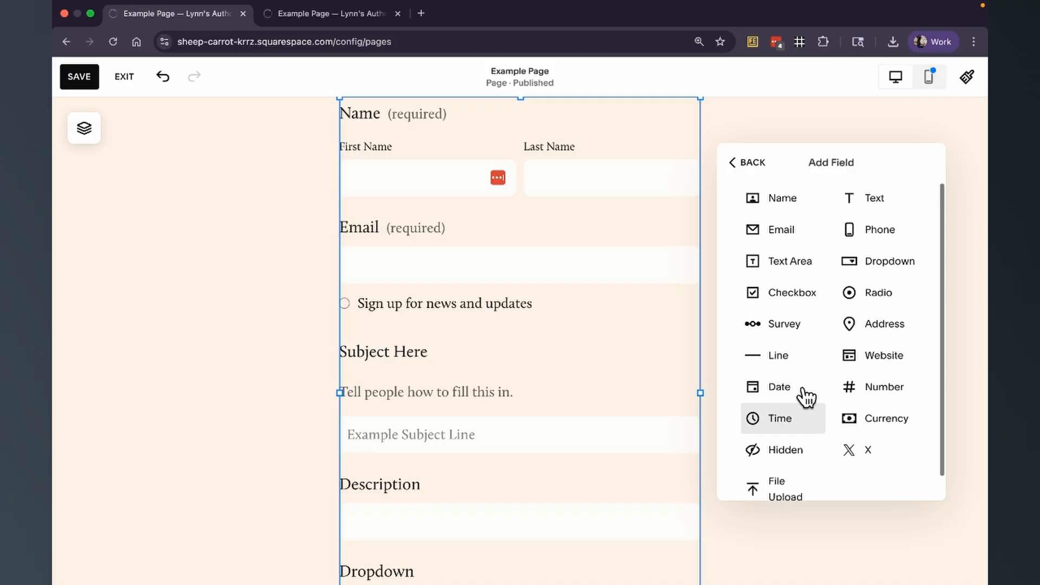
left_click(880, 209)
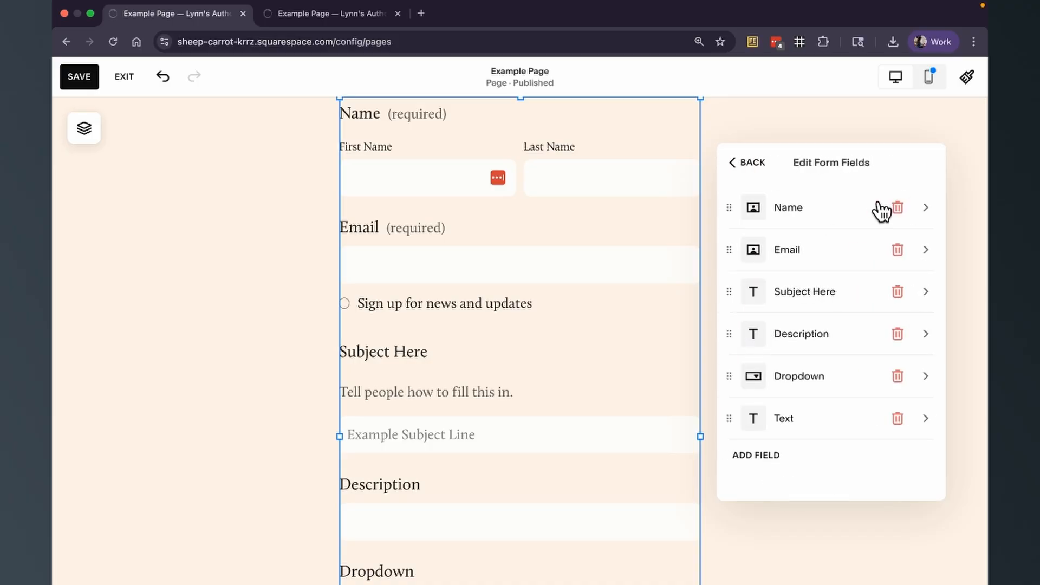
left_click(823, 427)
double_click(760, 210)
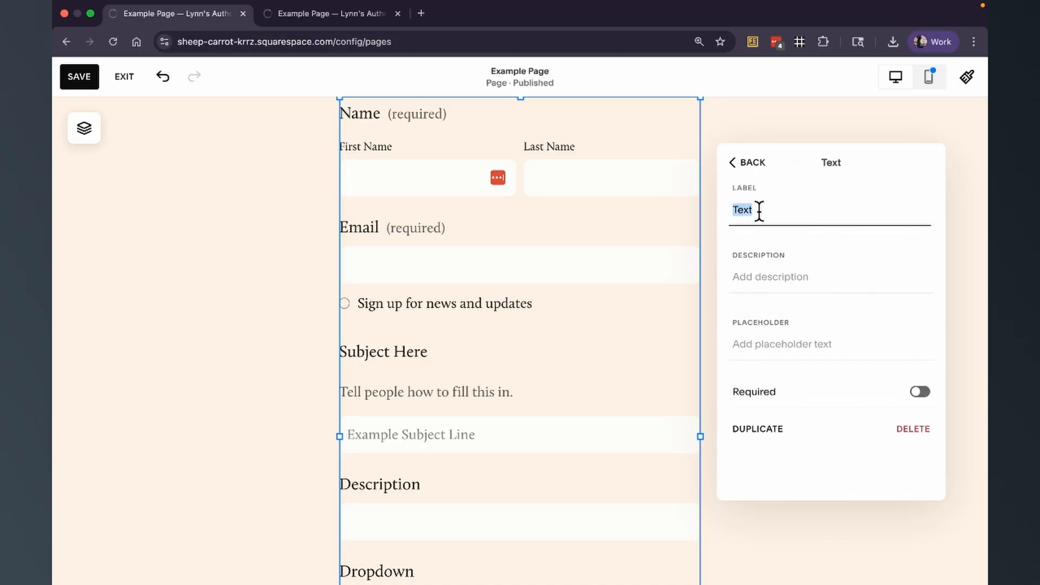
type("Question")
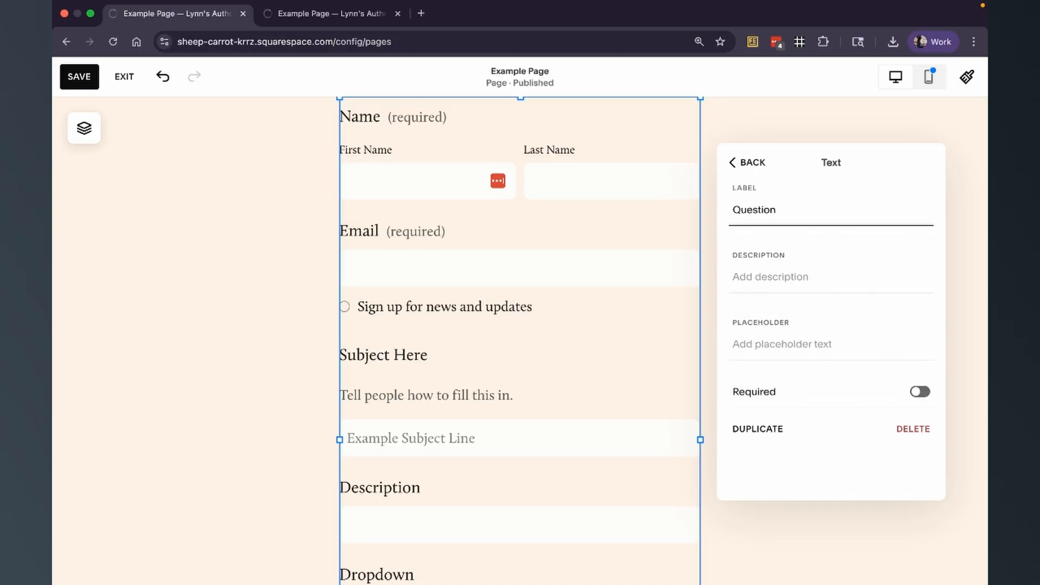
type(" / Prompt")
scroll(569, 258, "down", 5)
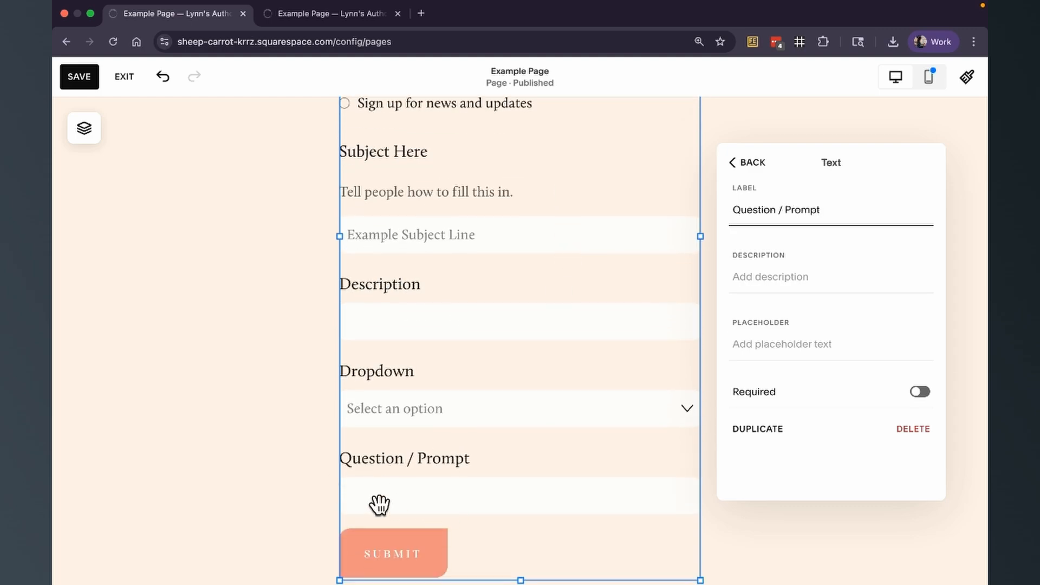
left_click(753, 169)
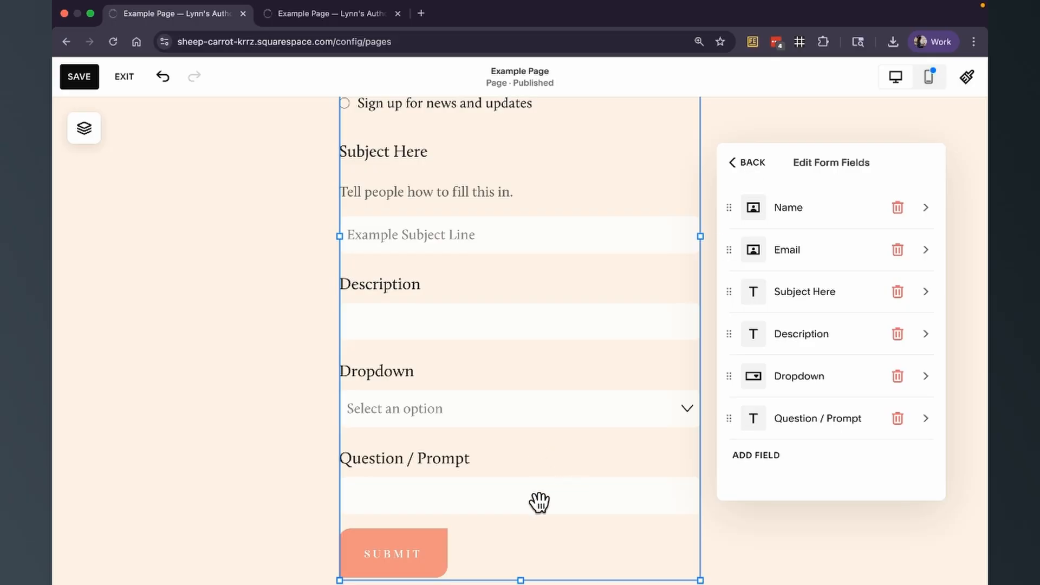
- Add a Text Area field to the end of the form
left_click(759, 456)
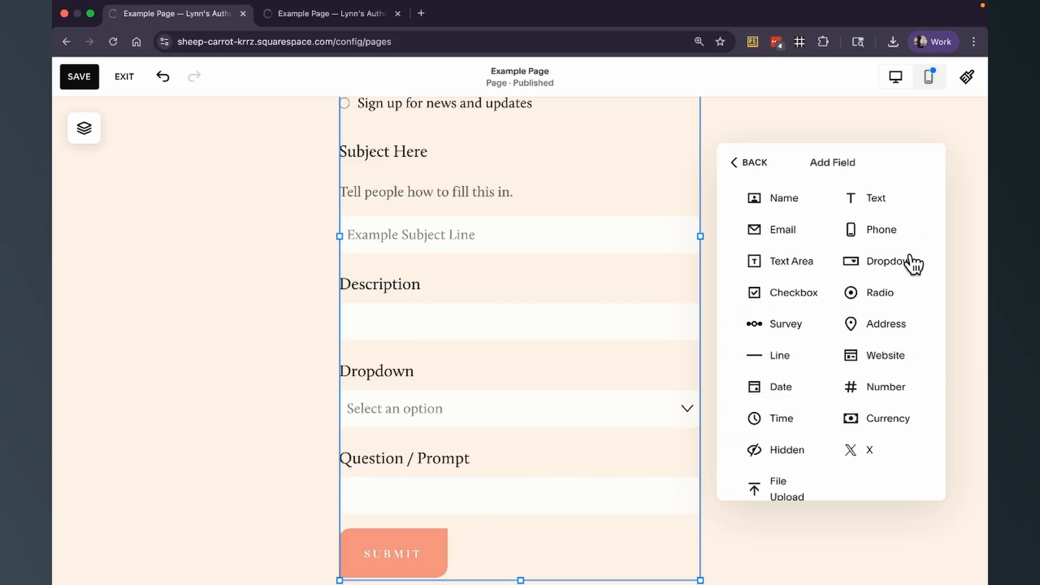
left_click(811, 274)
scroll(632, 387, "down", 3)
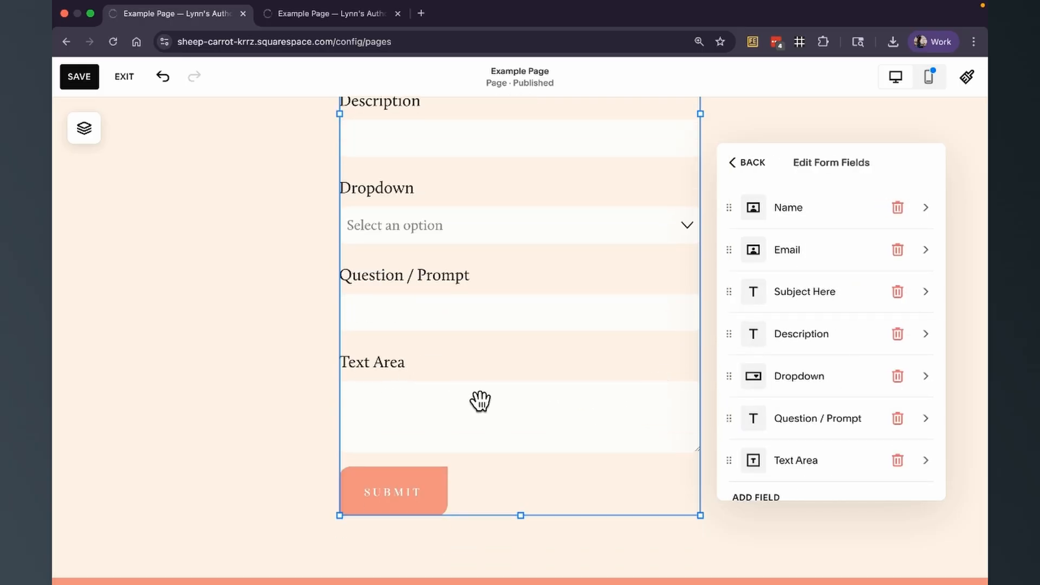
- Review the form's Post-Submit message settings and return to the form's content options
left_click(754, 166)
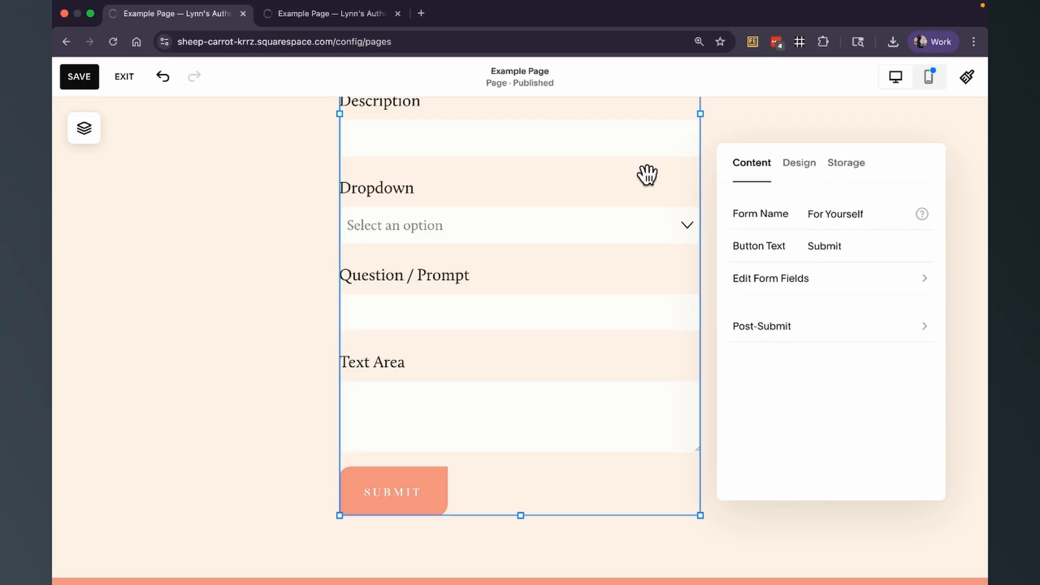
scroll(607, 168, "up", 7)
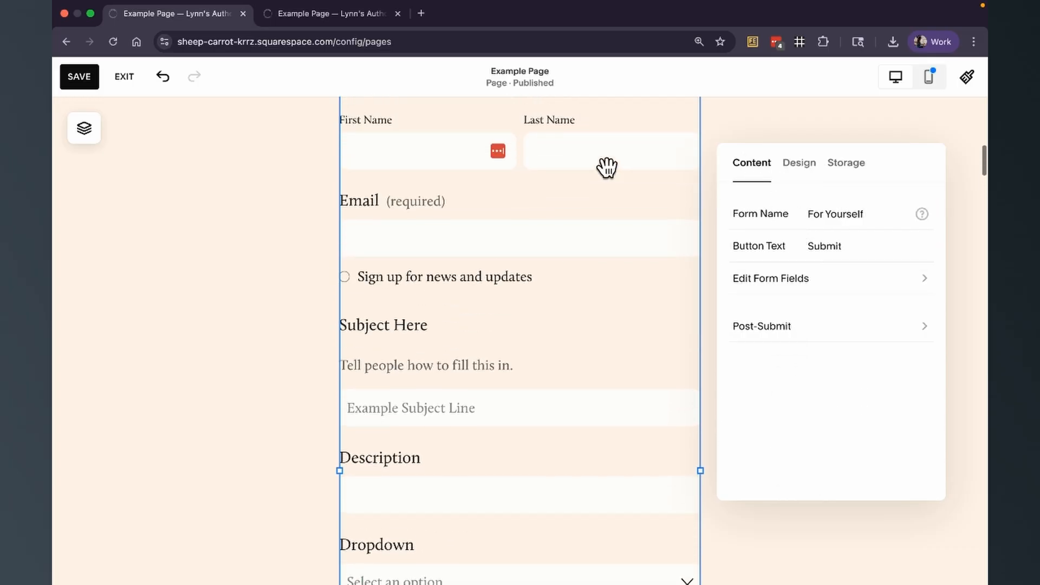
left_click(809, 337)
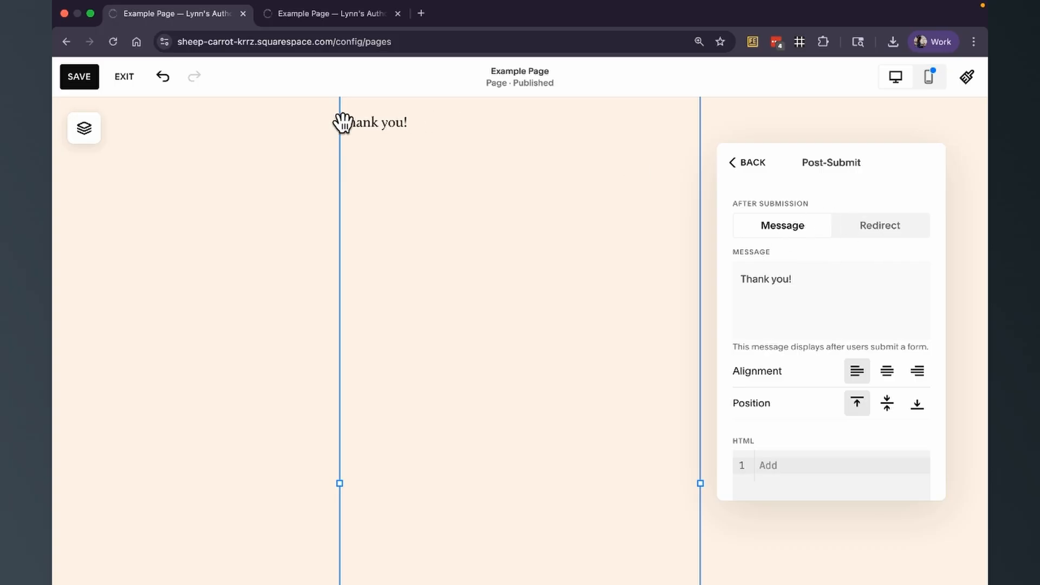
left_click(756, 171)
- Set the form's submit button alignment to full width
left_click(806, 172)
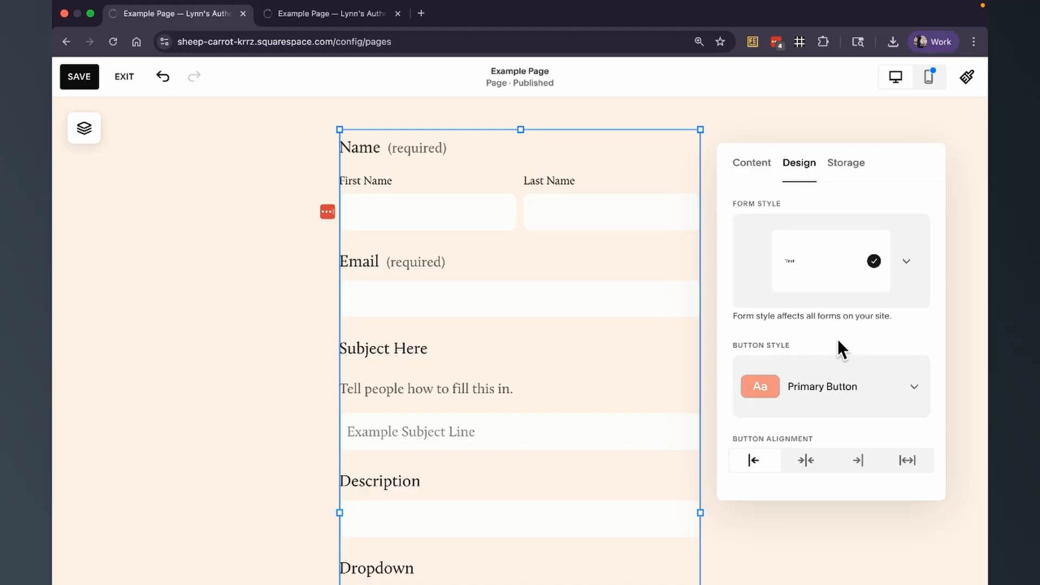
scroll(837, 339, "down", 5)
scroll(837, 339, "down", 1)
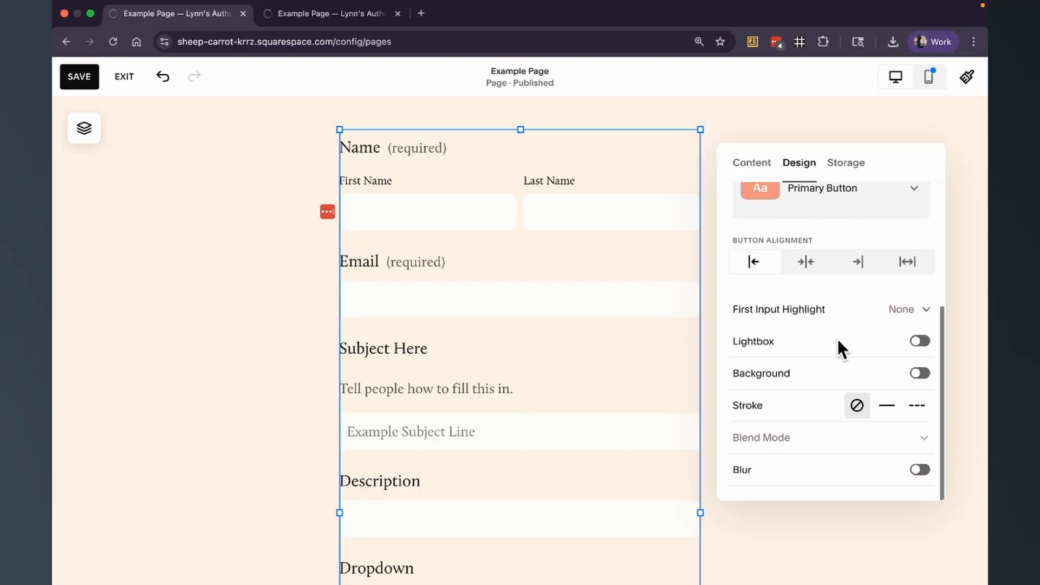
scroll(618, 345, "down", 10)
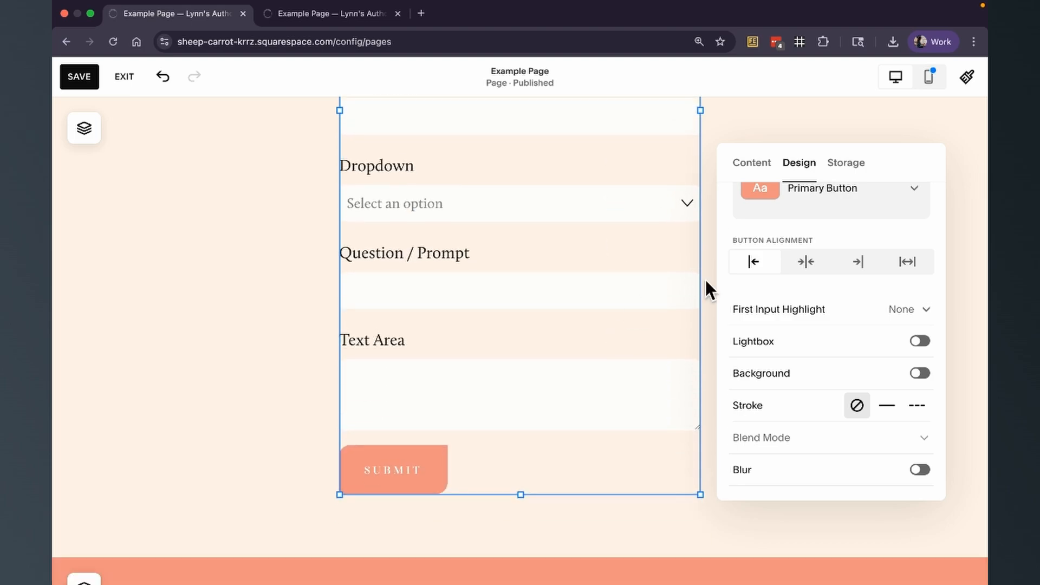
left_click(807, 262)
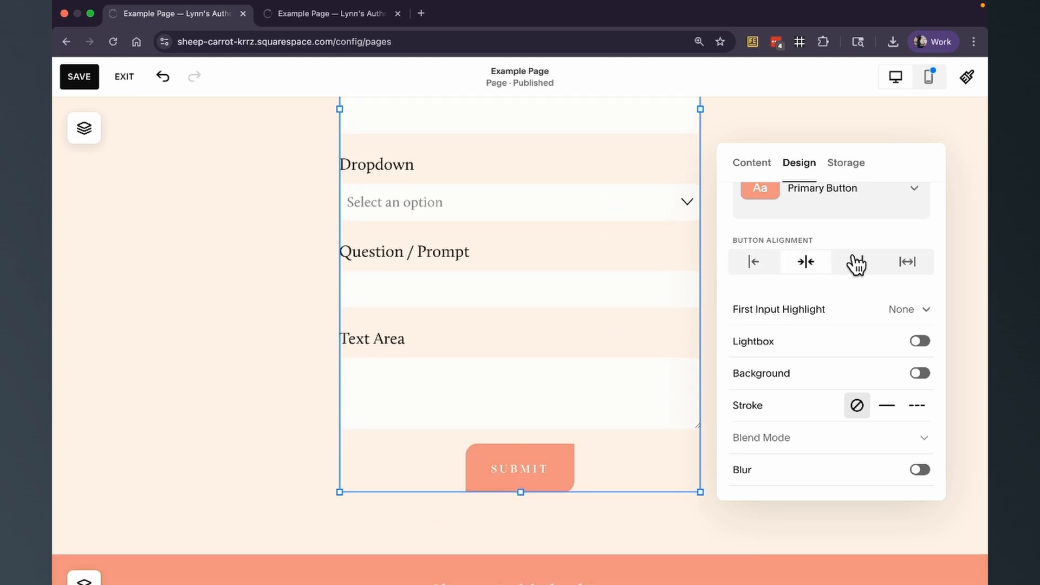
left_click(857, 263)
left_click(907, 262)
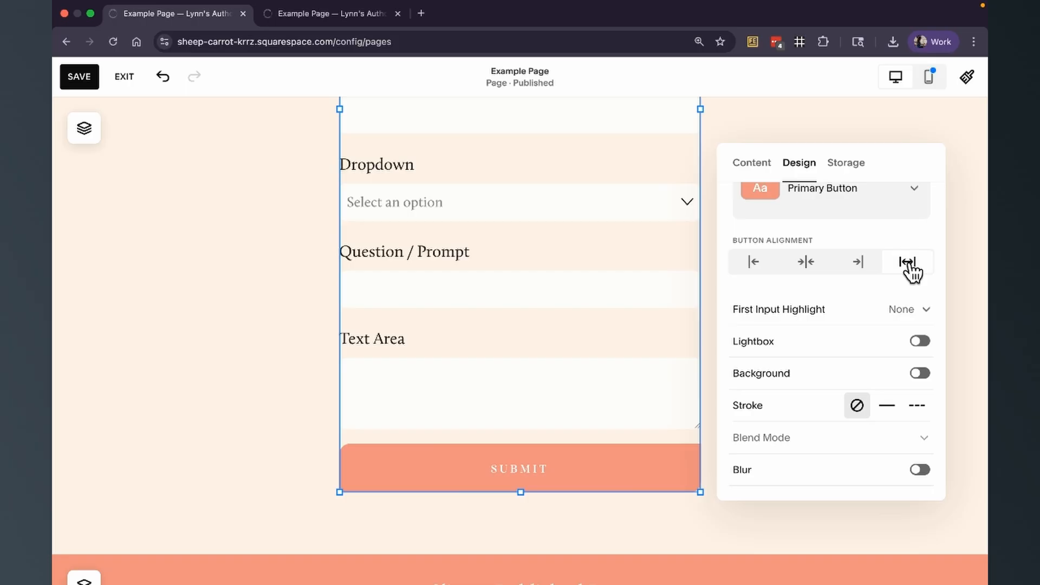
- Change the form's button style to Tertiary Button
left_click(838, 205)
left_click(833, 240)
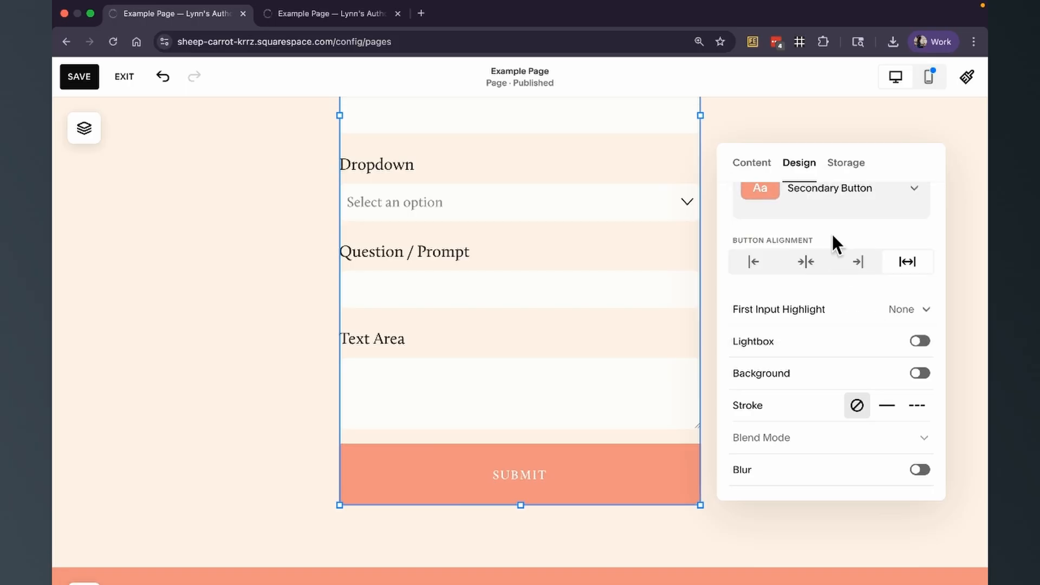
left_click(826, 206)
left_click(820, 239)
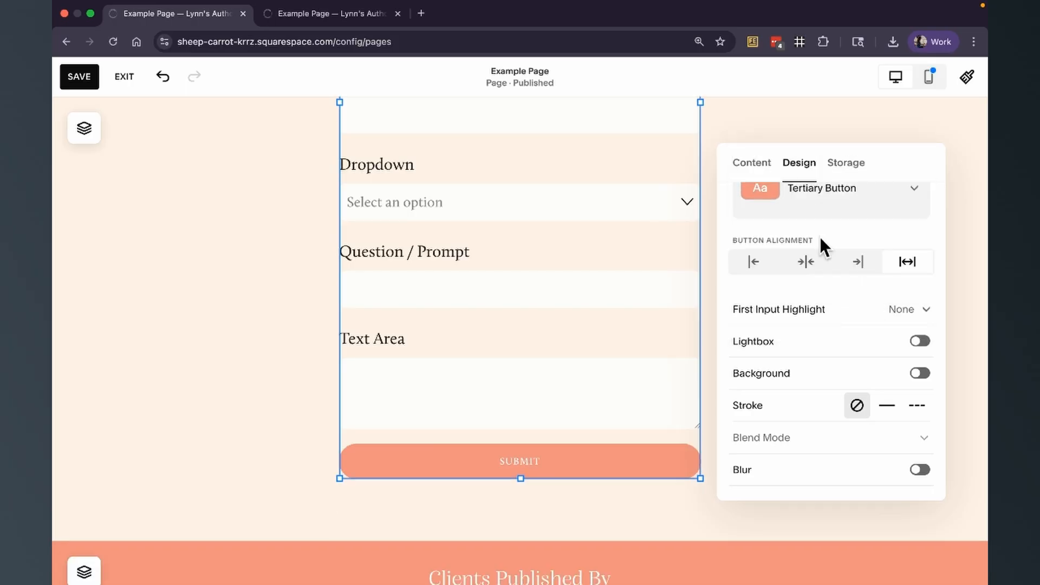
- Turn on the form block background and set its padding to L
left_click(919, 374)
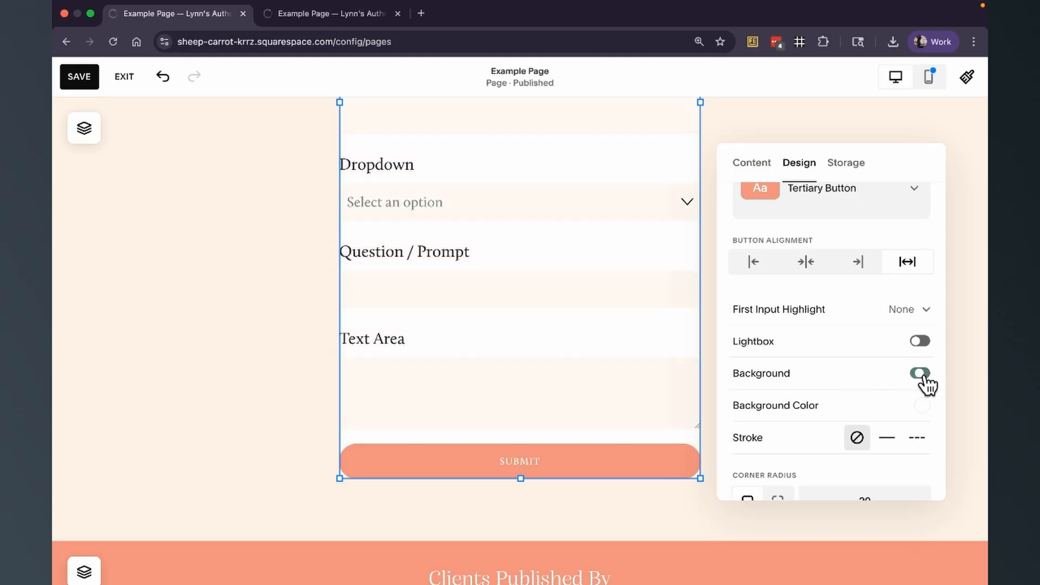
scroll(891, 445, "down", 3)
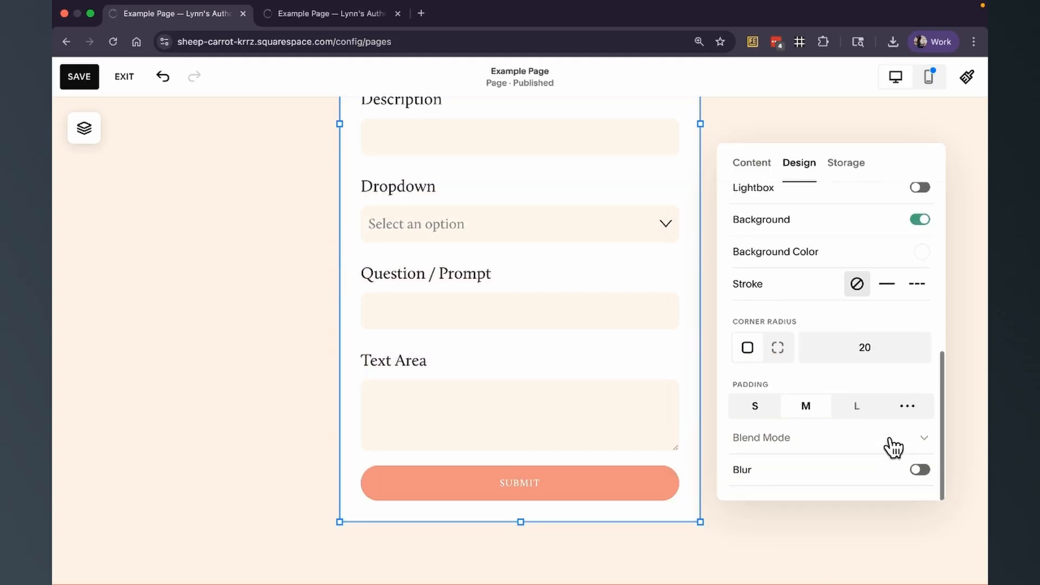
left_click(860, 409)
- Open the form's Storage settings to review email notification and storage options
scroll(863, 413, "up", 4)
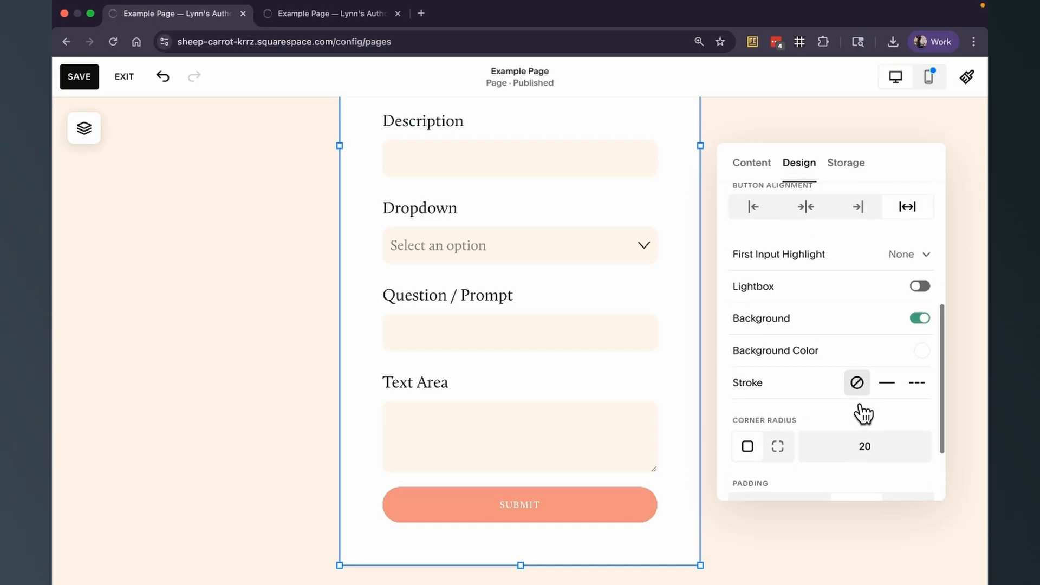
scroll(863, 414, "up", 3)
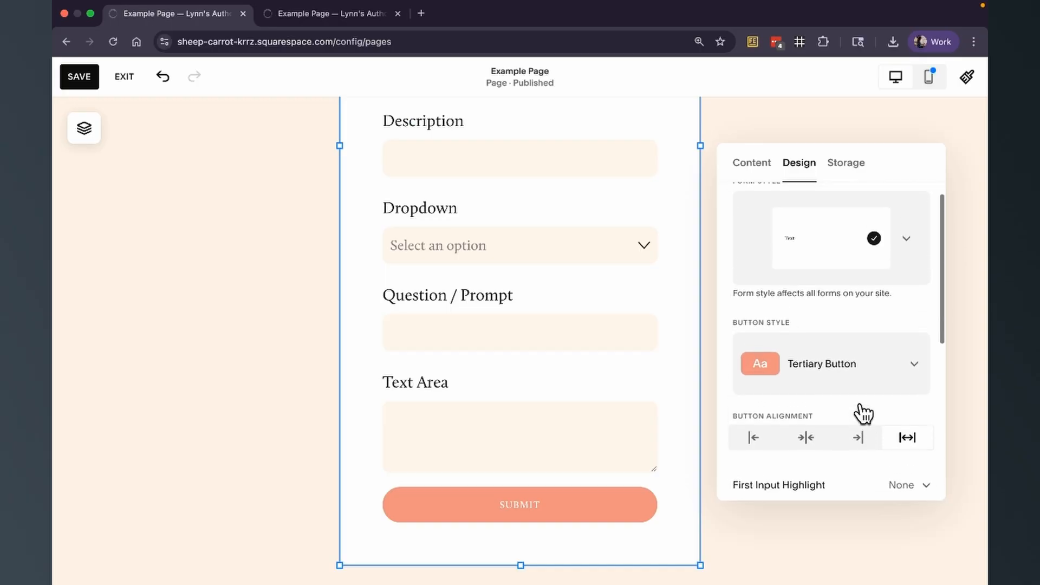
left_click(850, 165)
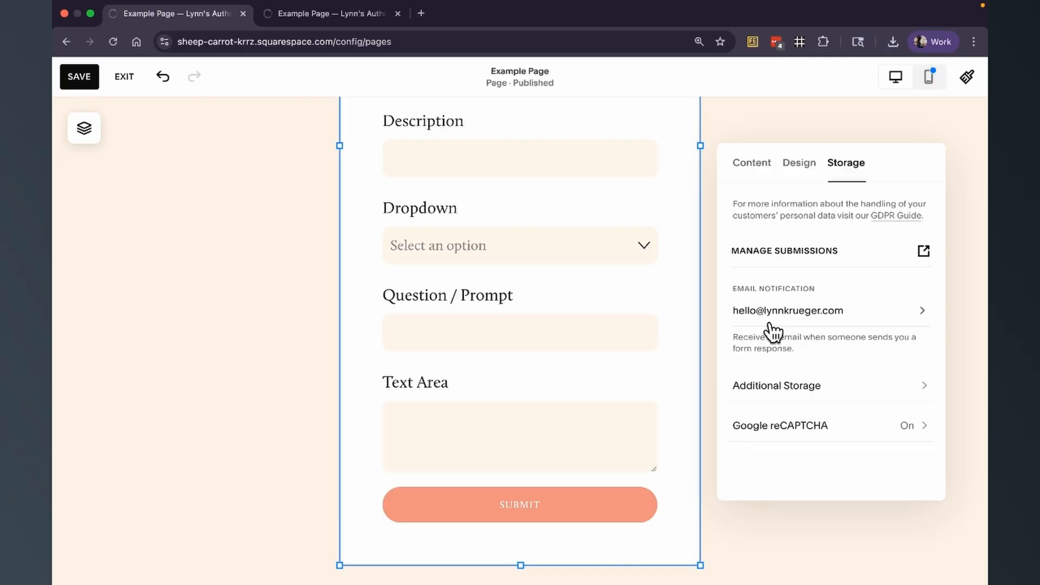
- Widen the form block to the right and pull its bottom edge up to shorten it
left_click(713, 120)
left_click(701, 156)
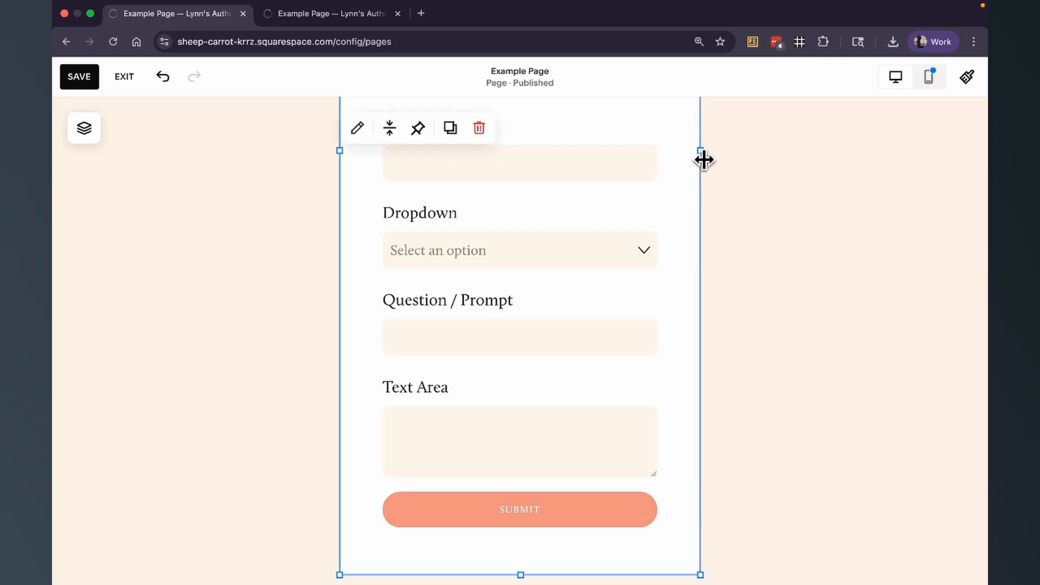
left_click_drag(701, 157, 885, 163)
scroll(737, 308, "down", 3)
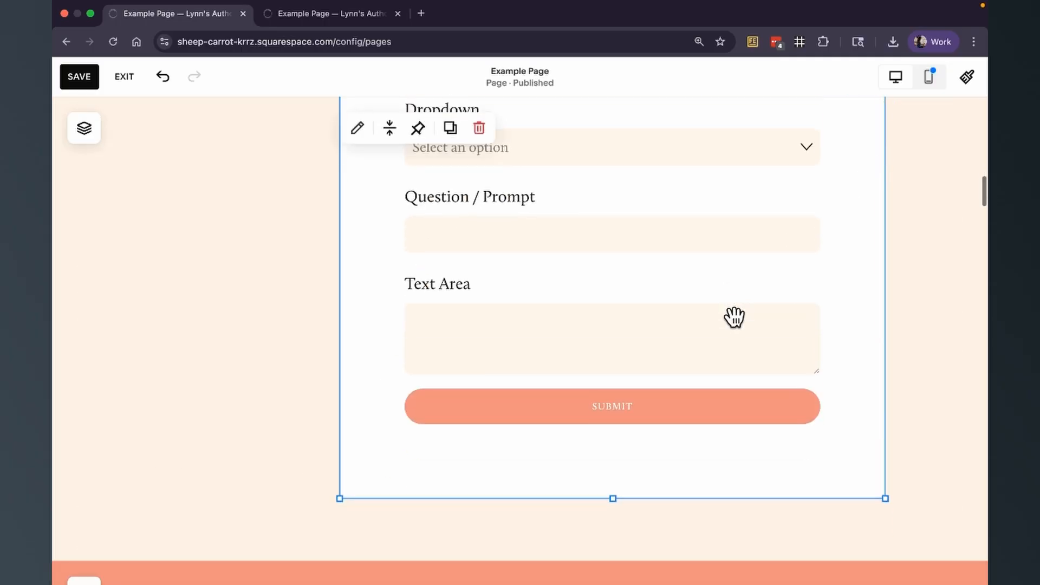
left_click_drag(614, 496, 615, 400)
- Open the form block's design settings and move the settings panel to the left side
scroll(615, 401, "up", 3)
scroll(615, 401, "up", 7)
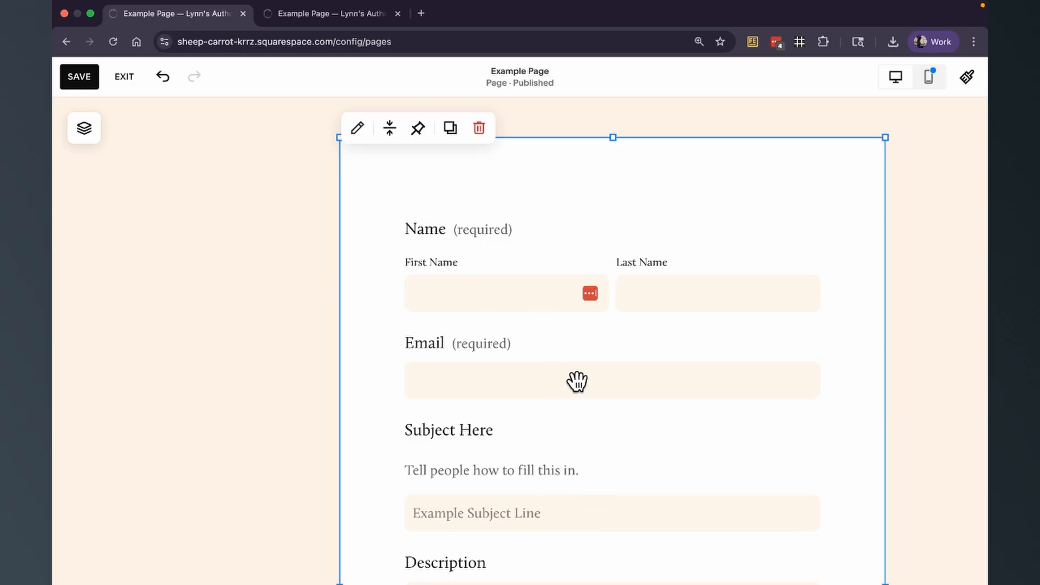
scroll(595, 374, "down", 1)
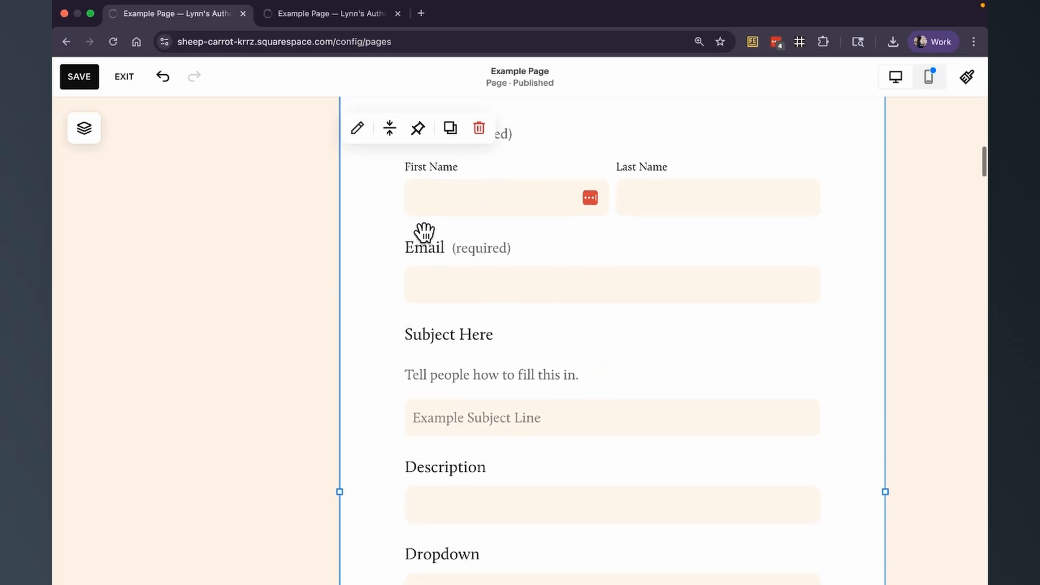
left_click(358, 129)
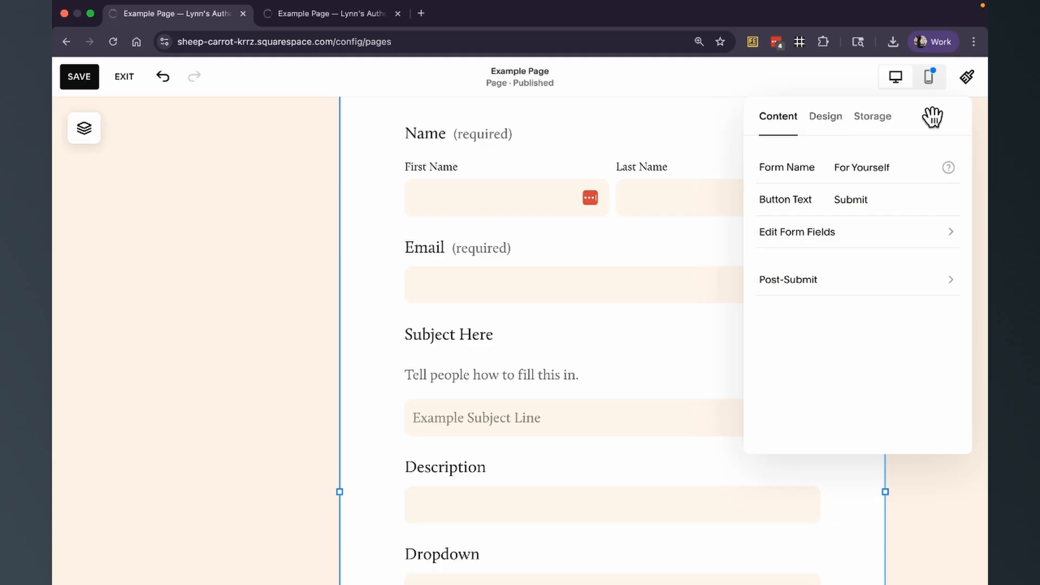
left_click_drag(934, 121, 832, 138)
left_click(717, 135)
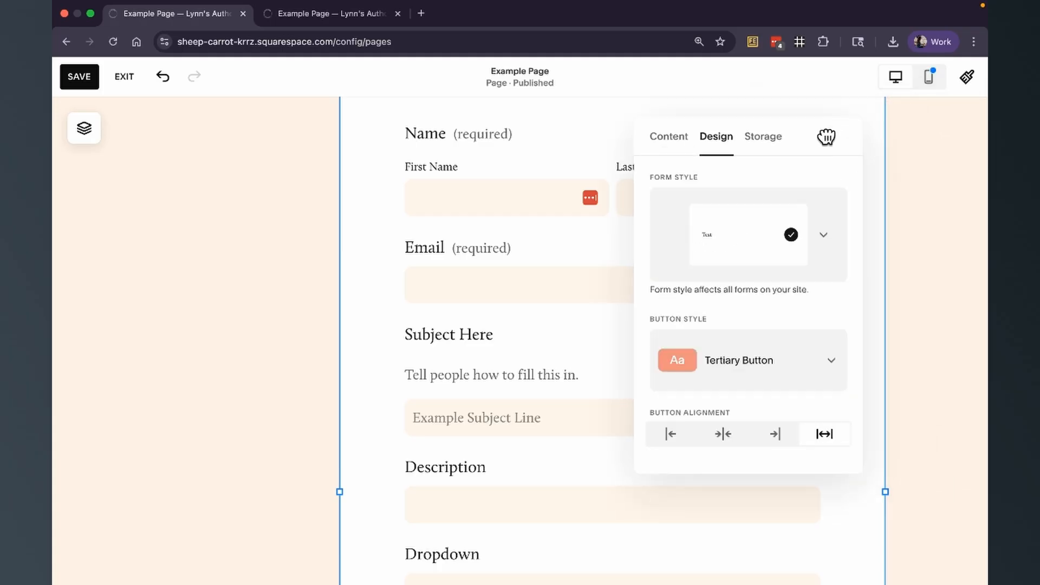
left_click_drag(827, 136, 309, 92)
scroll(276, 258, "down", 5)
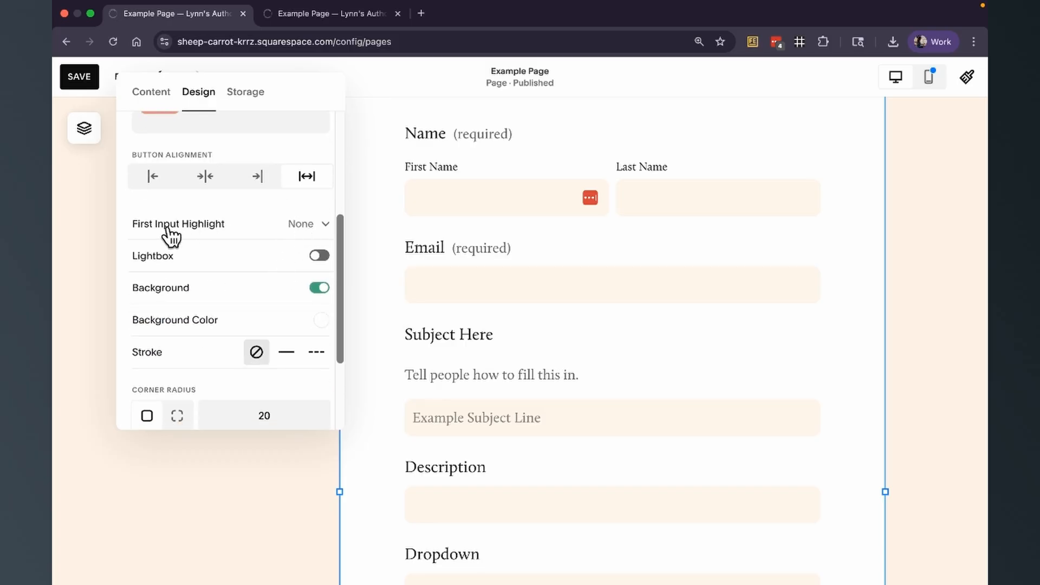
- Try the First Input Highlight options Wave, Double Wave and Glow, then set it back to None
left_click(317, 224)
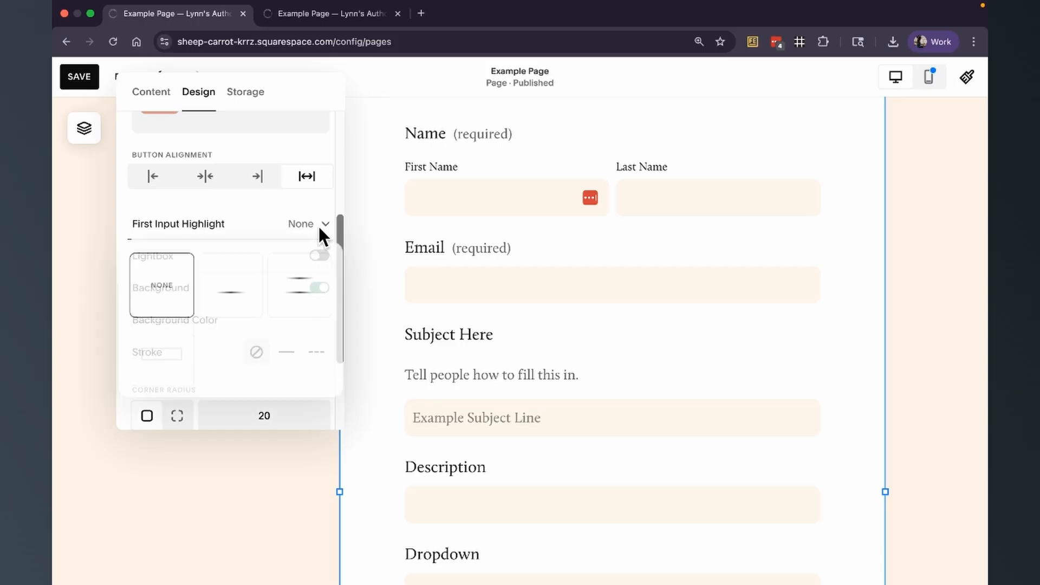
left_click(245, 299)
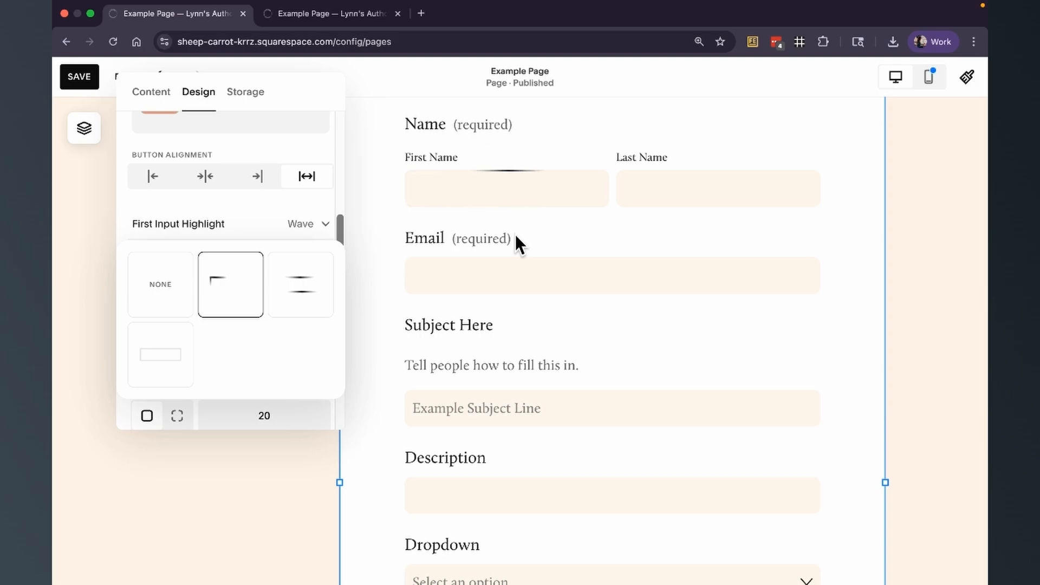
left_click(309, 311)
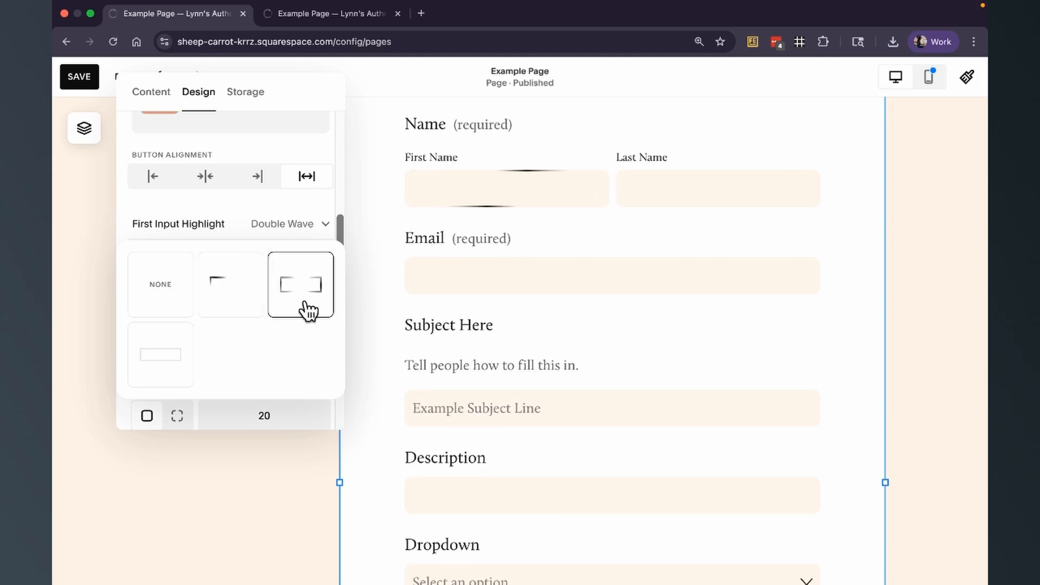
left_click(181, 359)
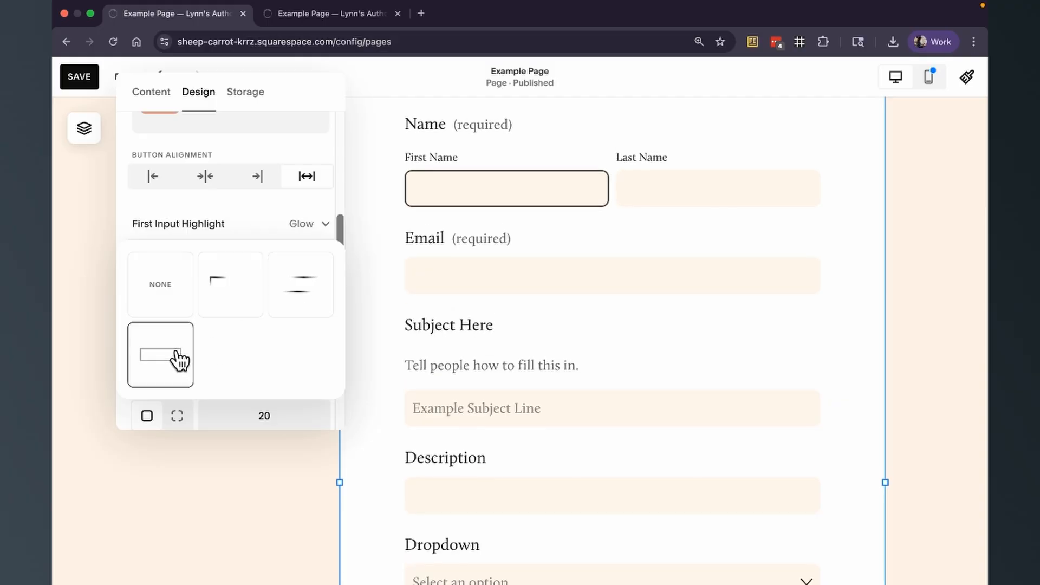
left_click(169, 282)
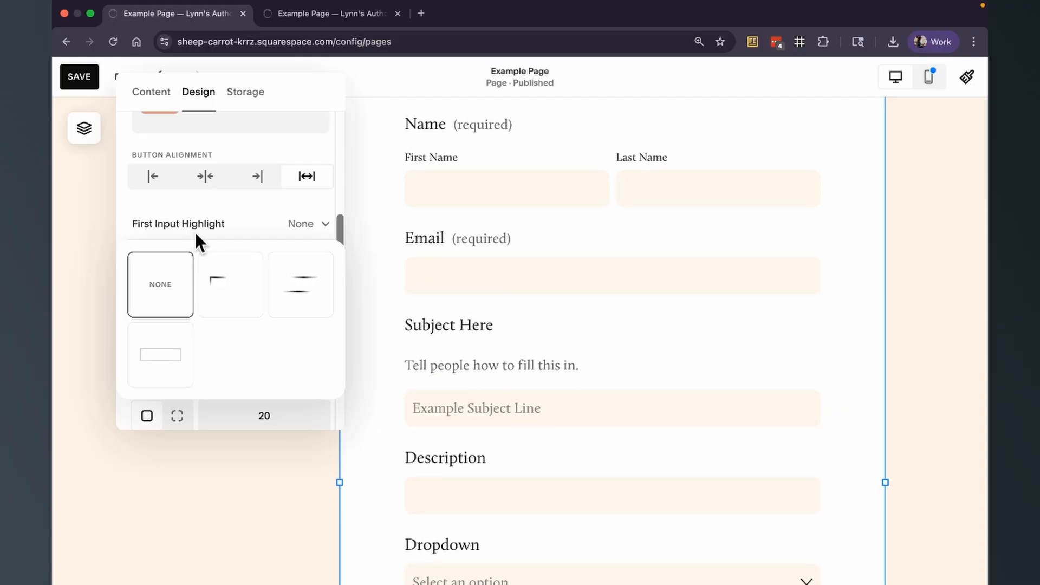
left_click(239, 219)
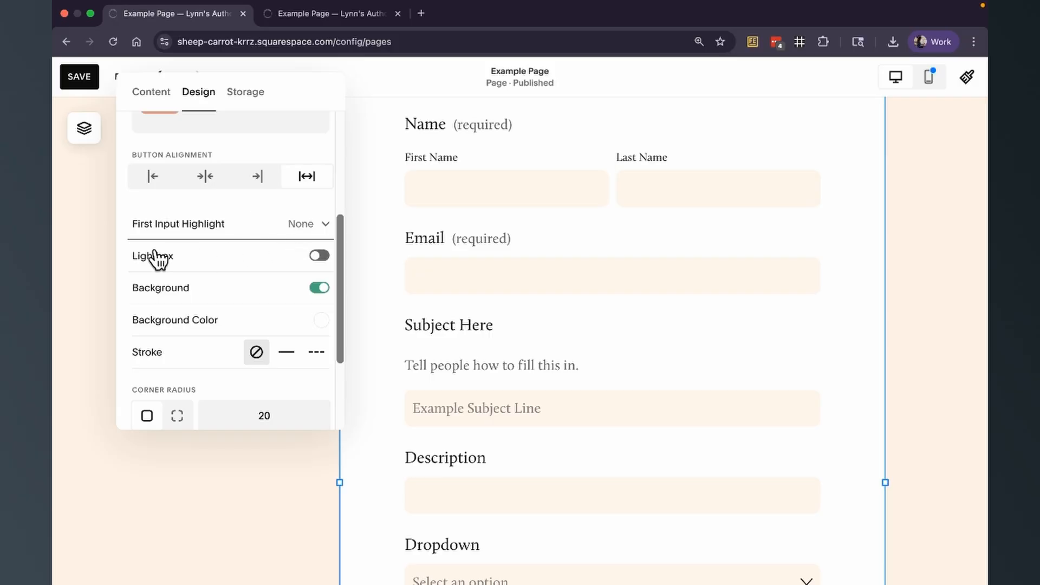
- Turn on the Lightbox option for the form
left_click(319, 257)
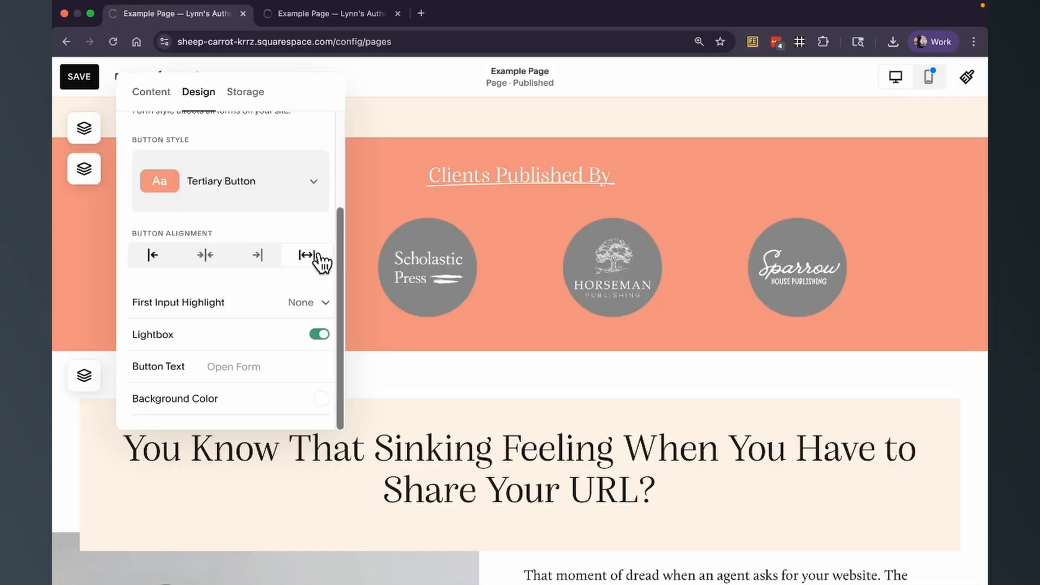
left_click(471, 181)
- Extend the section height and move the Open Form button block to the section's left edge
scroll(471, 184, "up", 5)
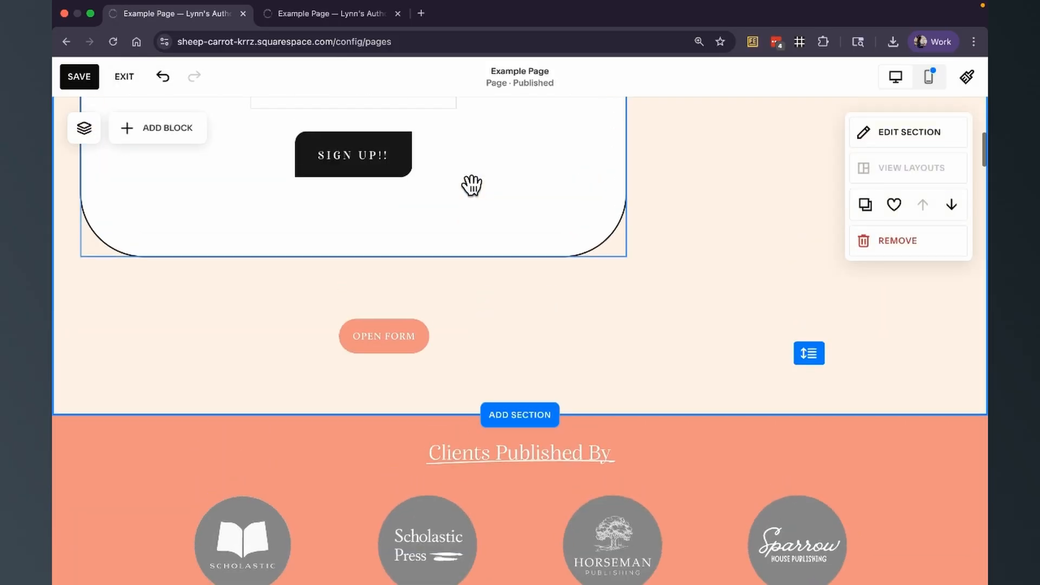
left_click_drag(821, 356, 809, 511)
left_click(614, 330)
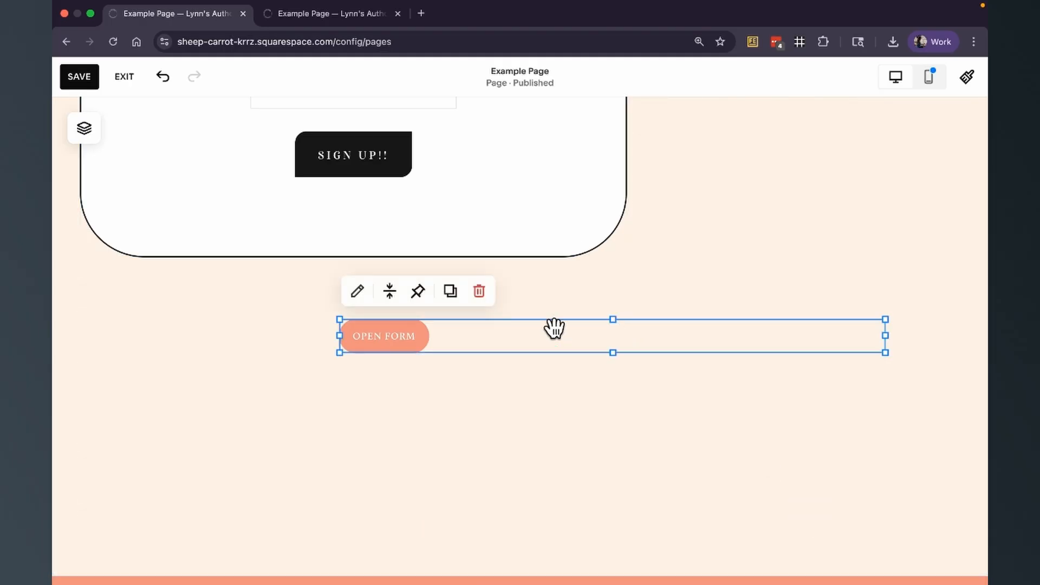
left_click_drag(332, 325, 87, 331)
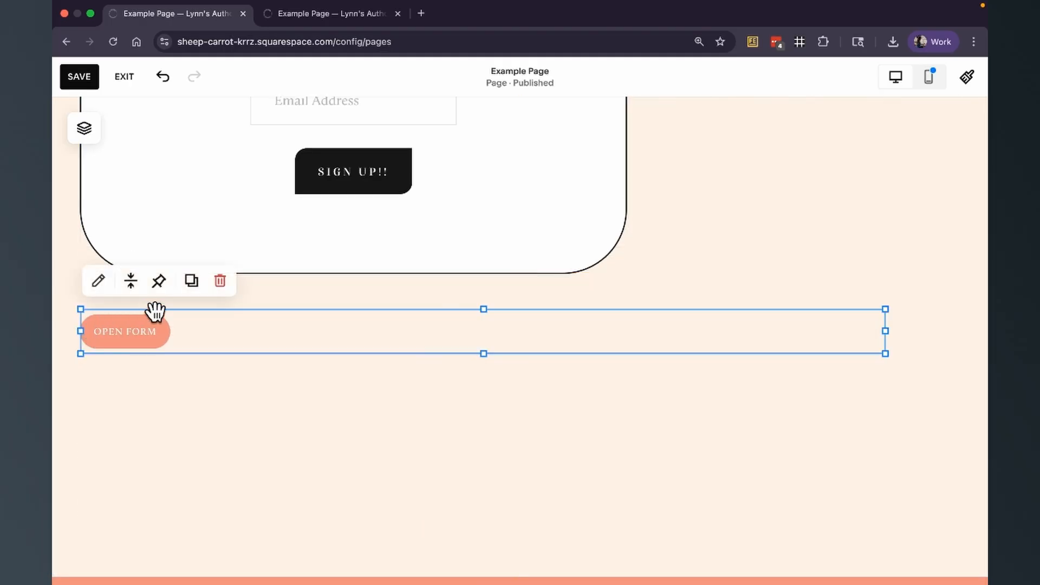
- Center the Open Form button's alignment and save the page
left_click(100, 283)
left_click(825, 239)
scroll(871, 376, "down", 3)
left_click(832, 404)
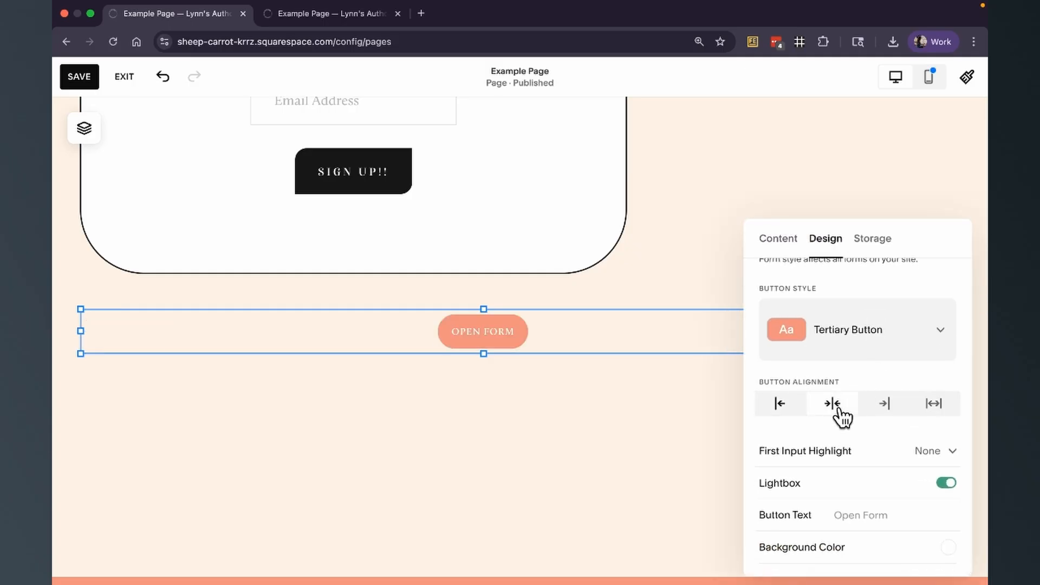
left_click(599, 439)
left_click(79, 76)
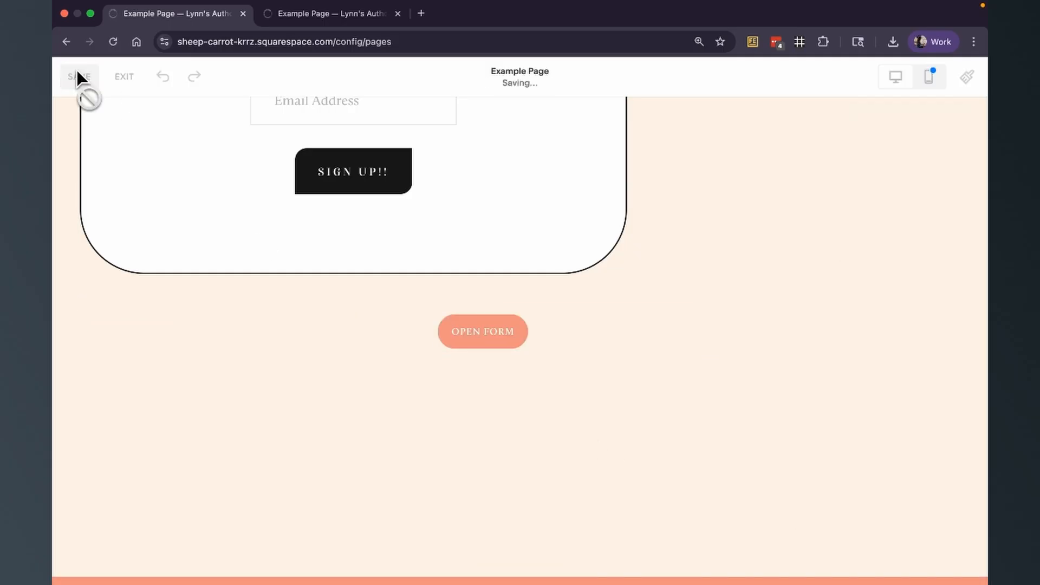
- Switch to the live site tab and scroll to the subscribe section
left_click(336, 13)
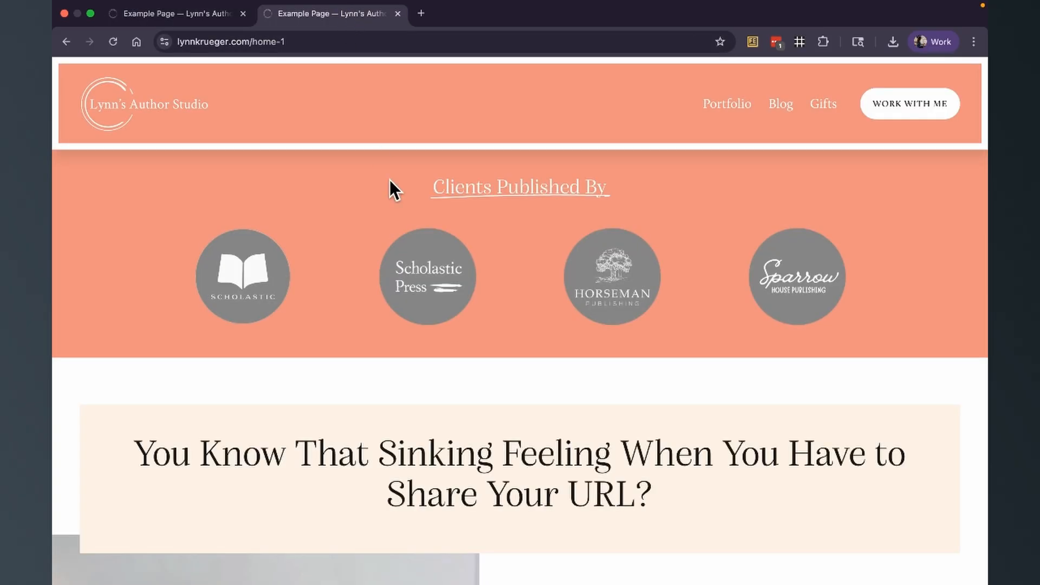
scroll(389, 179, "down", 10)
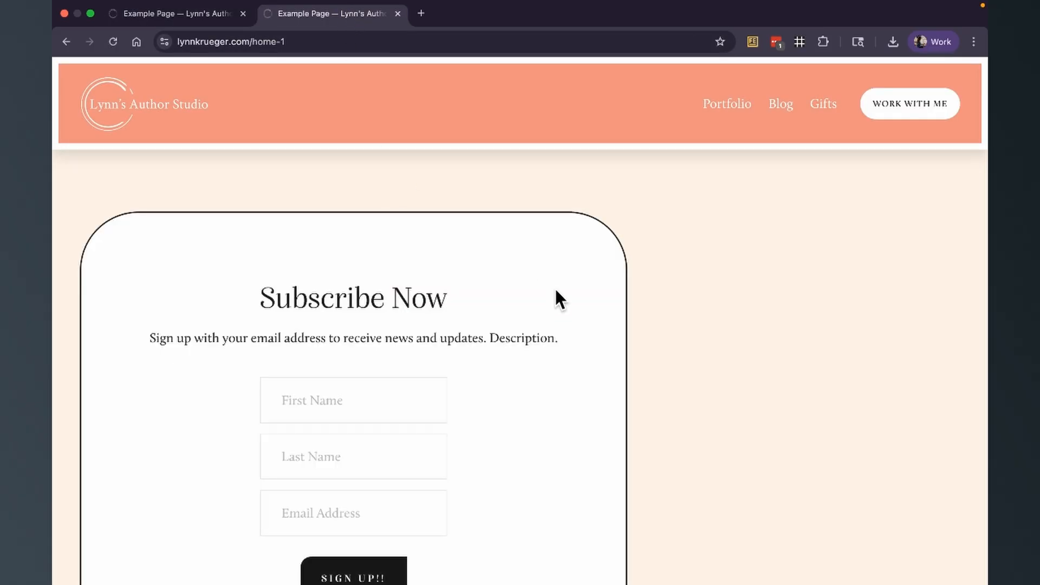
- Open the form's lightbox from the Open Form button on the live site and scroll through its fields
scroll(554, 287, "down", 6)
scroll(556, 295, "down", 2)
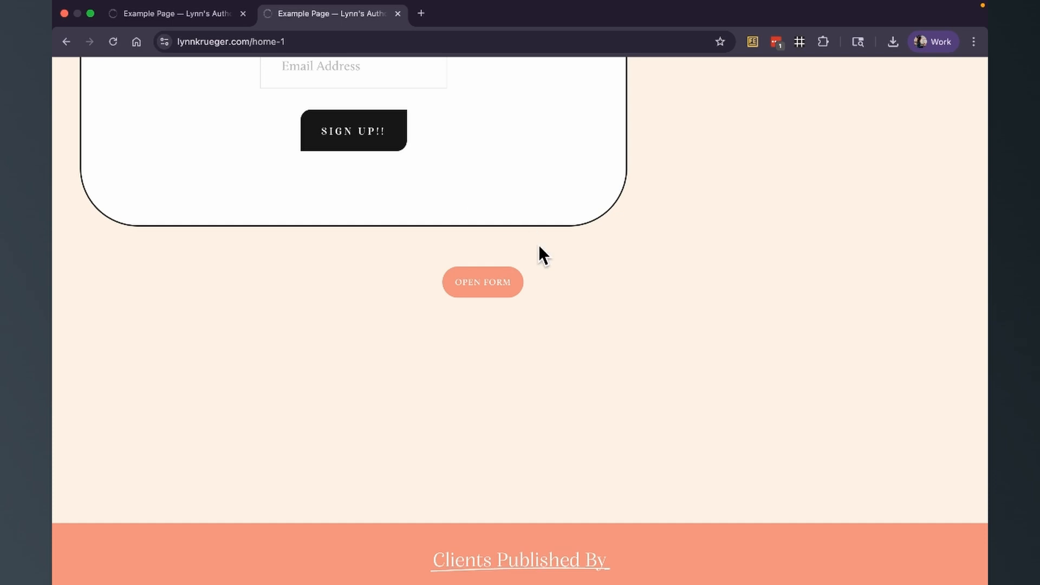
left_click(490, 290)
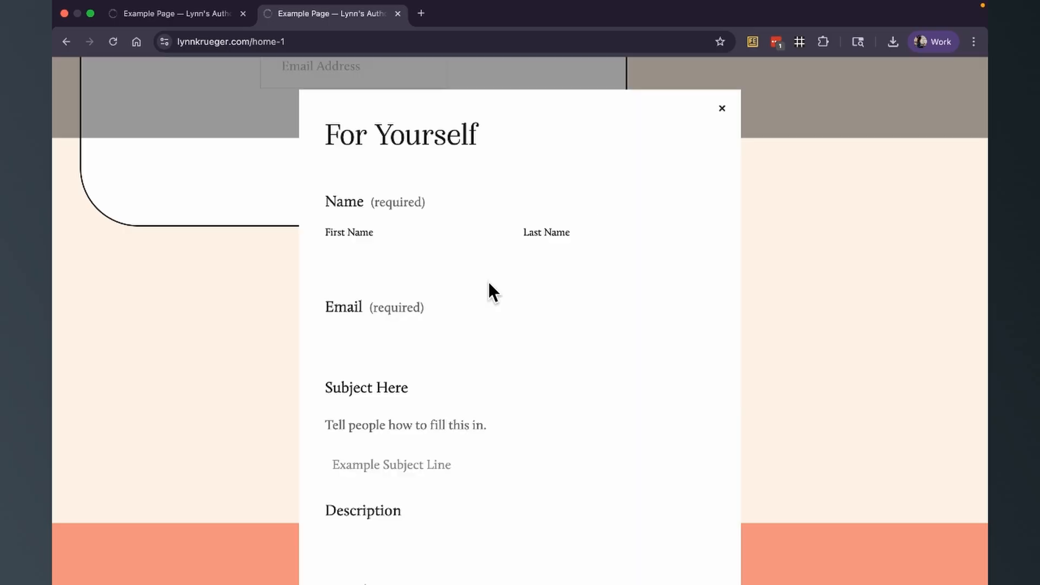
scroll(611, 162, "down", 7)
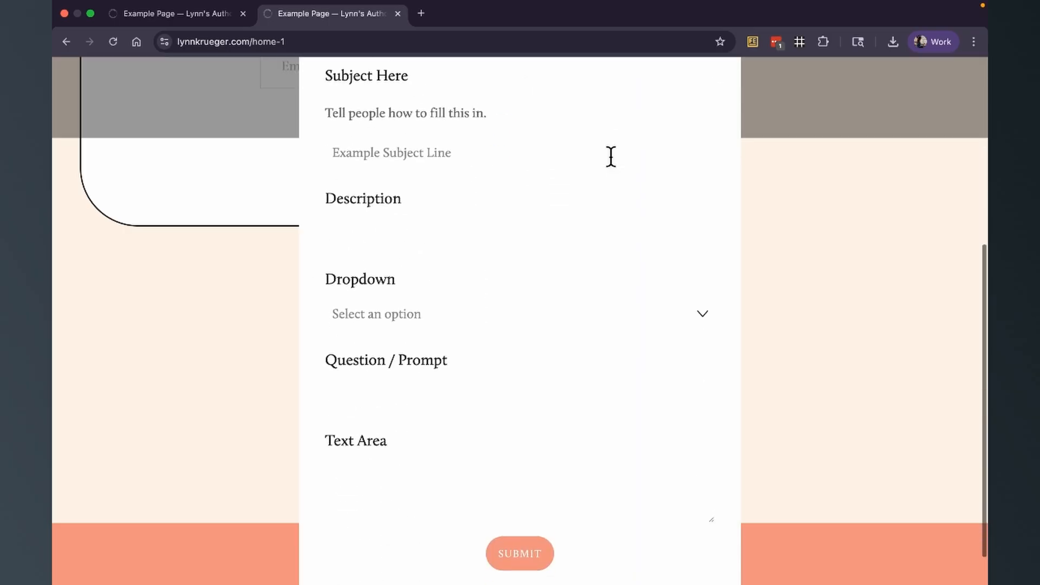
scroll(611, 157, "up", 7)
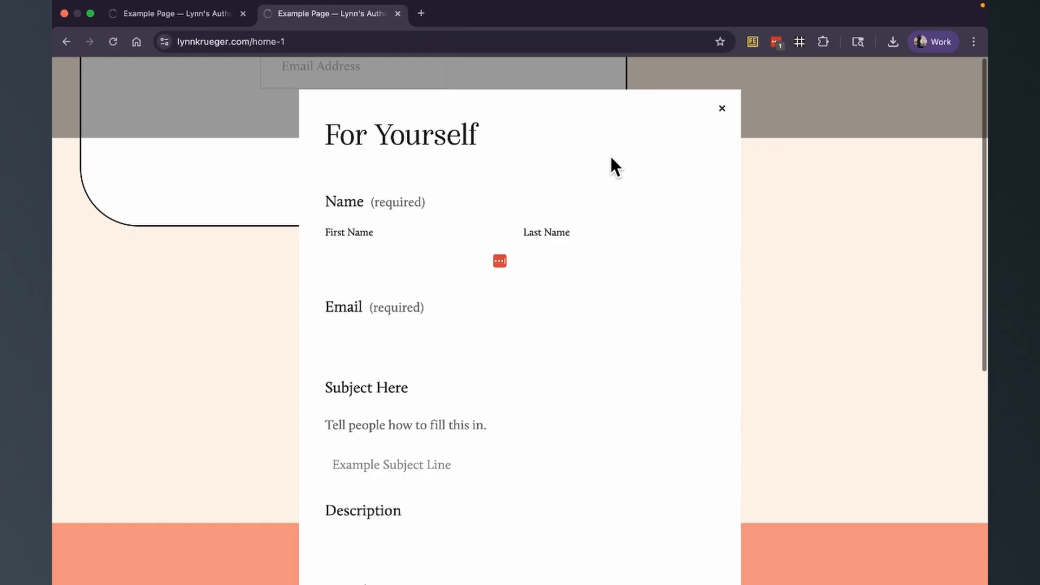
- Return to the editor and open the design settings of the Open Form block
left_click(220, 15)
left_click(370, 314)
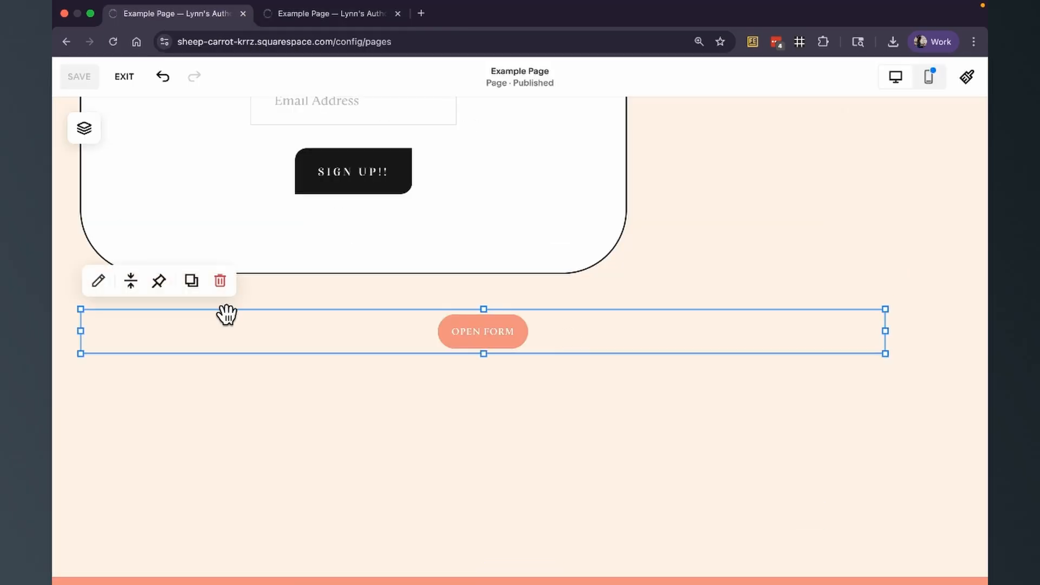
left_click(94, 280)
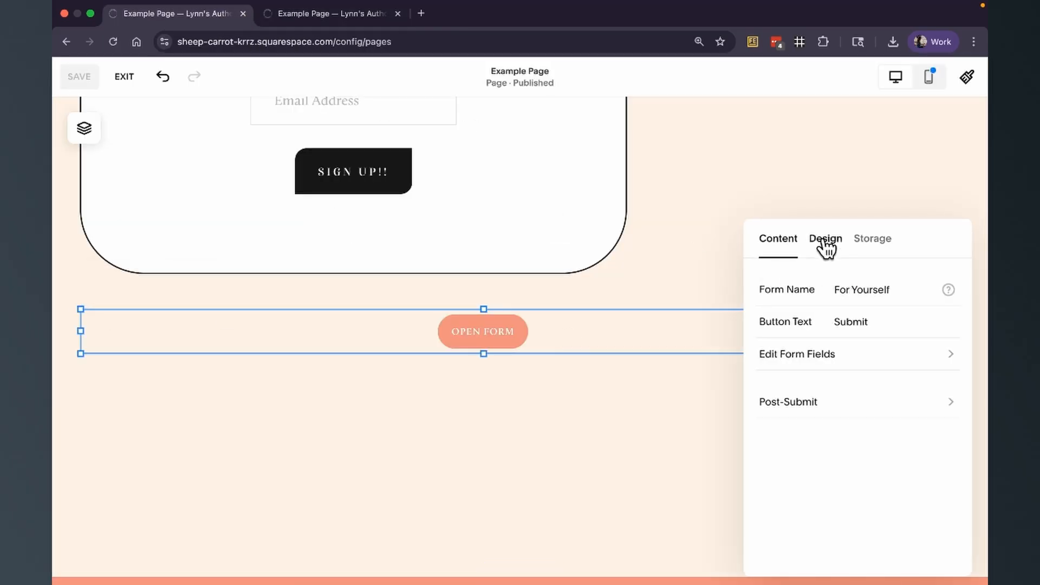
left_click(826, 239)
scroll(921, 368, "down", 3)
- Switch the form's Lightbox option off and back on
left_click(947, 481)
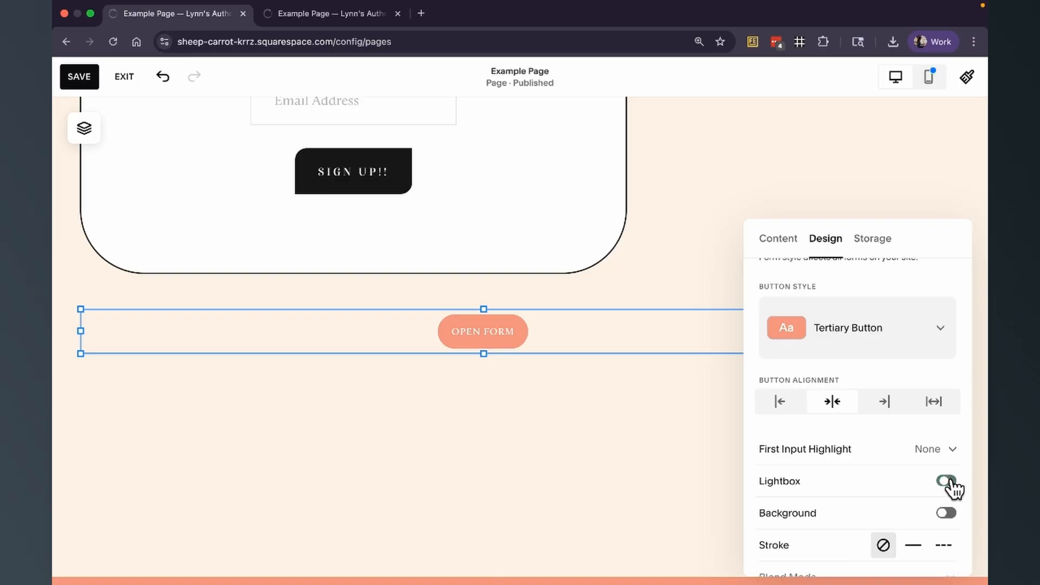
scroll(635, 384, "down", 6)
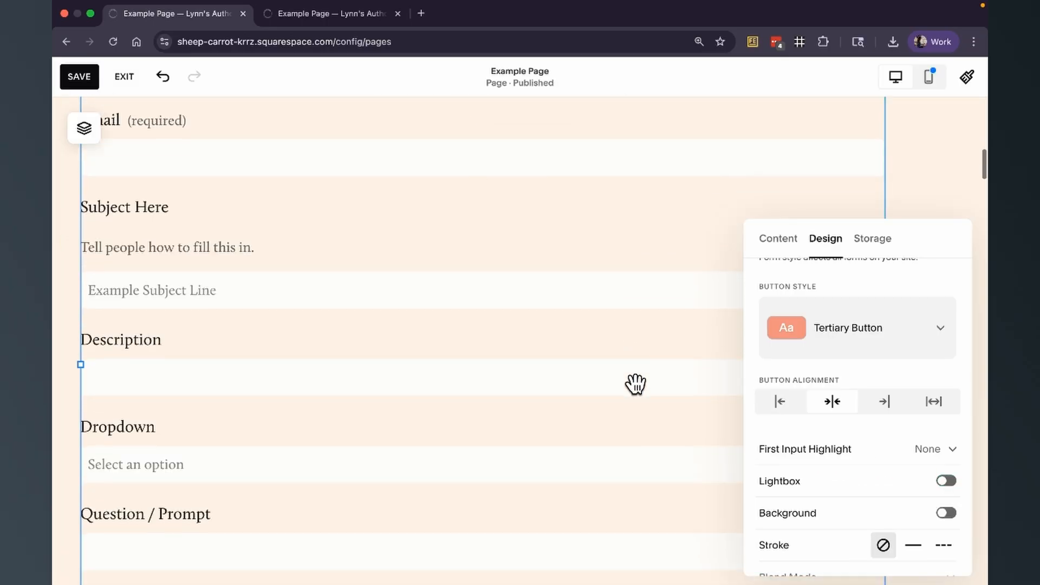
scroll(635, 385, "down", 5)
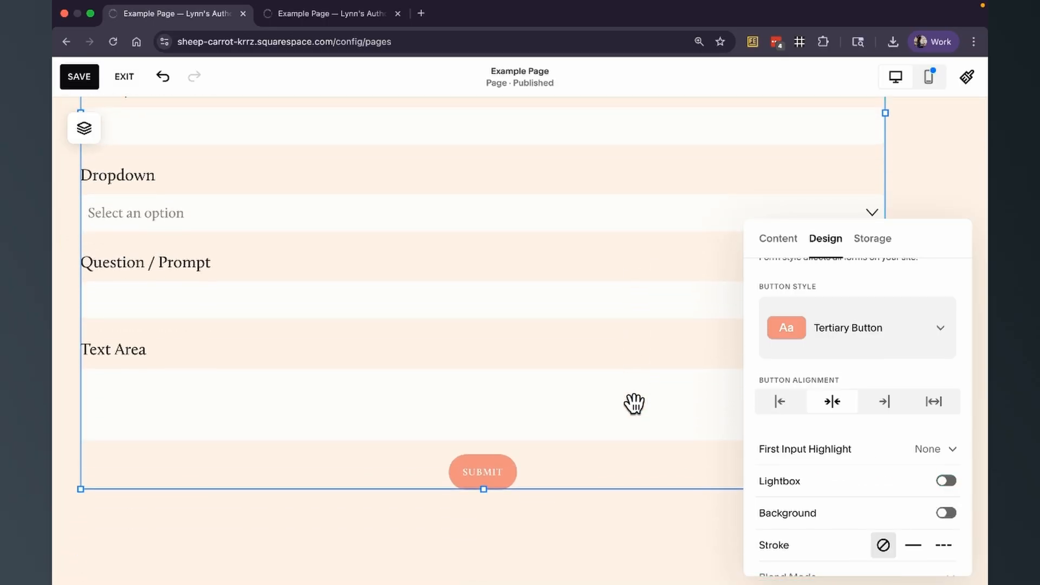
scroll(634, 403, "up", 5)
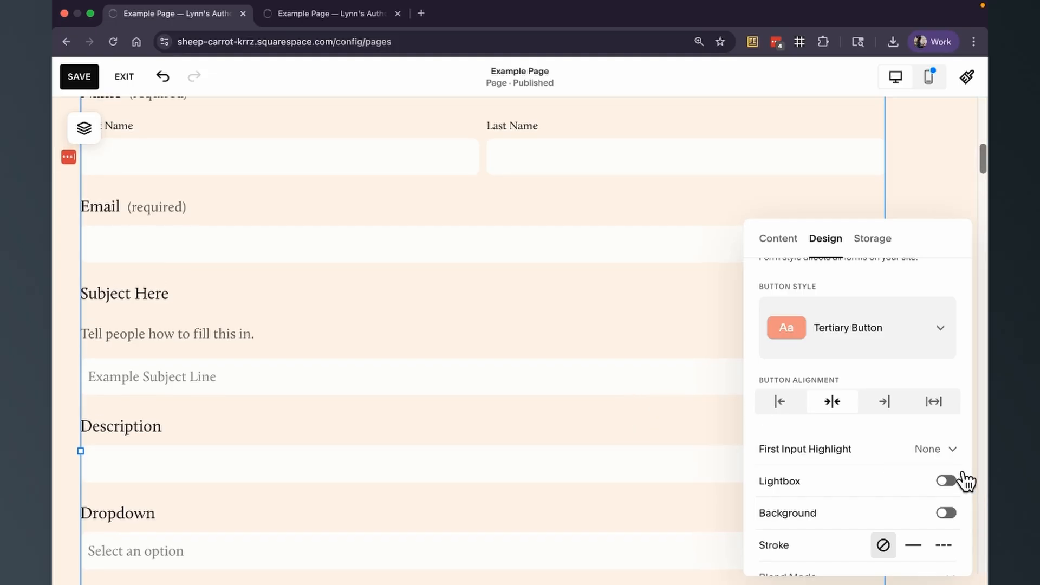
left_click(949, 482)
- Change the form's button style to Secondary Button
scroll(597, 324, "up", 2)
left_click_drag(541, 232, 554, 323)
left_click(860, 329)
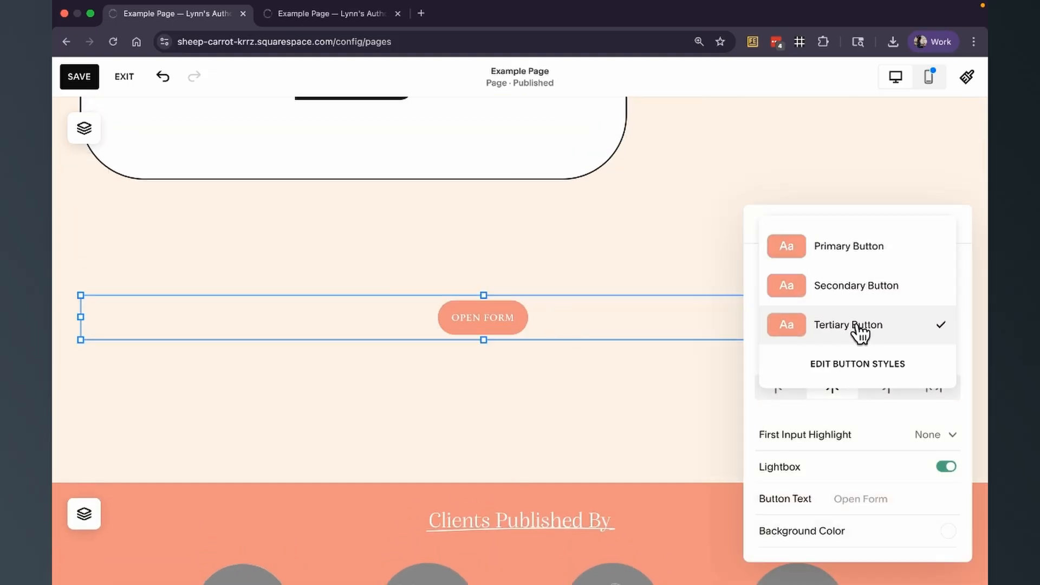
left_click(855, 286)
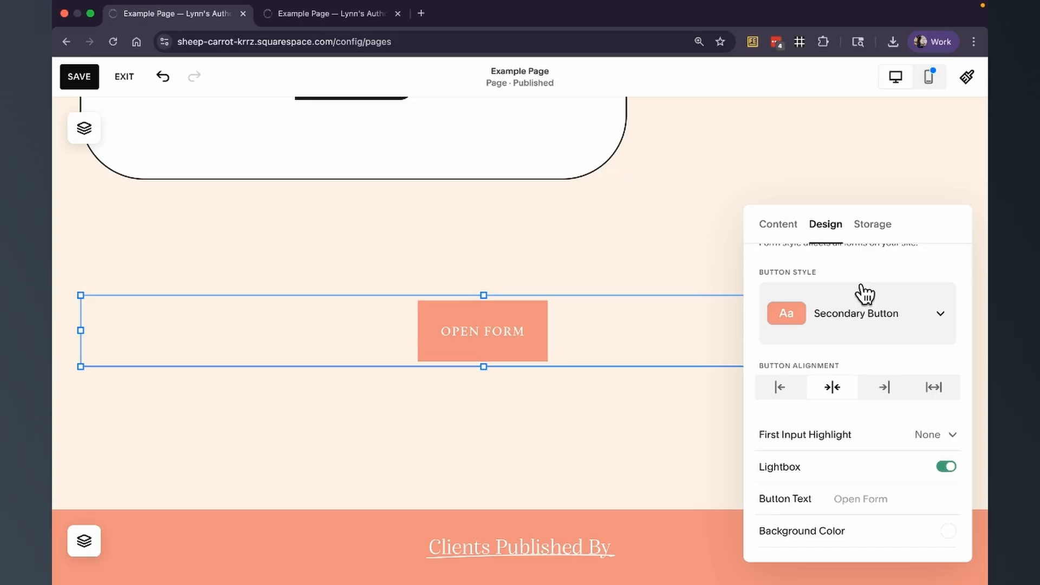
- Set the lightbox button text to Click for Form
left_click(867, 498)
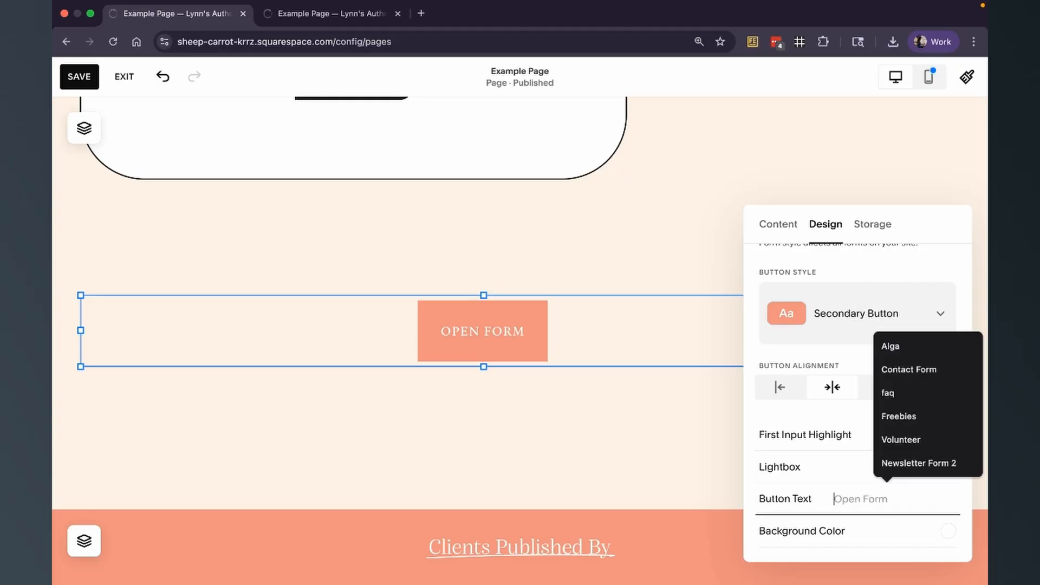
type("Fa")
key("BackSpace")
key("BackSpace")
type("Click for Form")
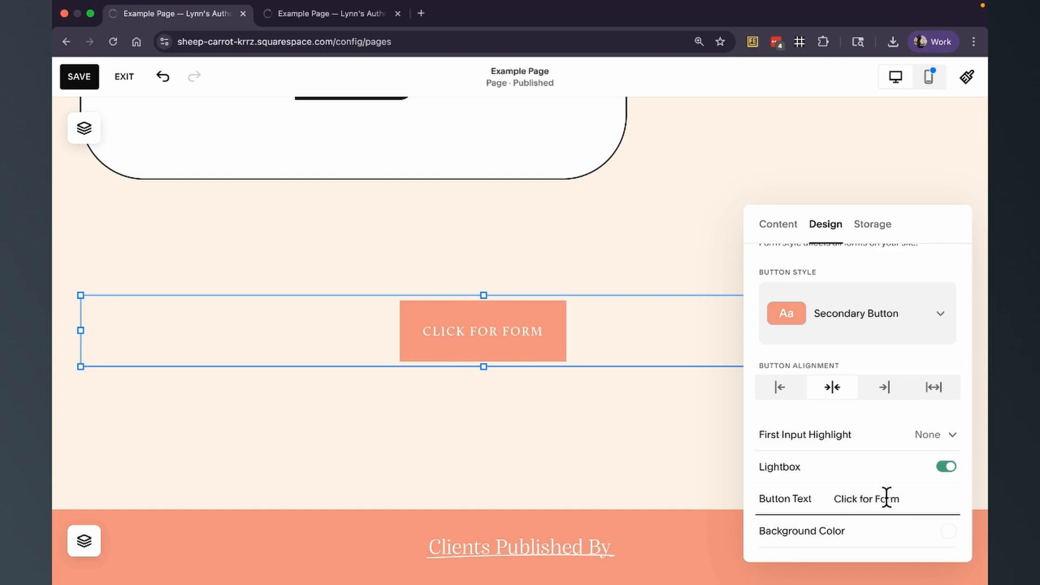
- Set the form's background color to the blue palette swatch and save the page
left_click(866, 540)
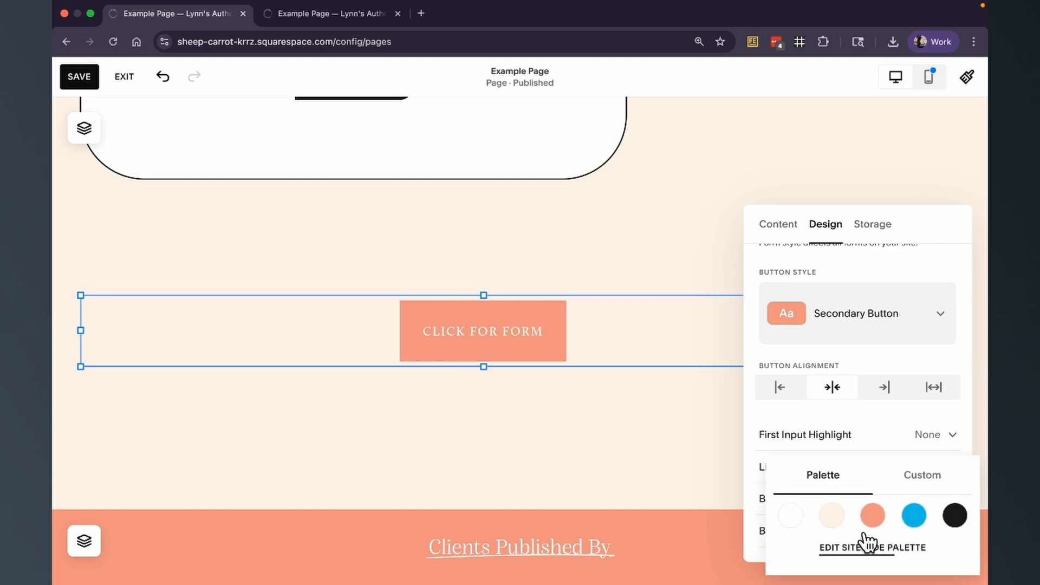
left_click(912, 519)
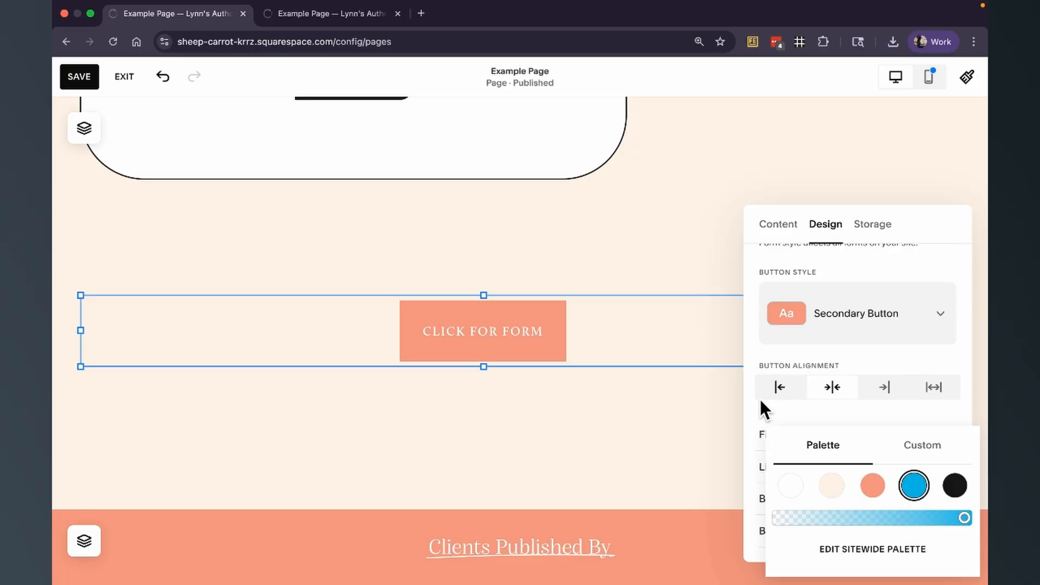
left_click(752, 414)
left_click(62, 79)
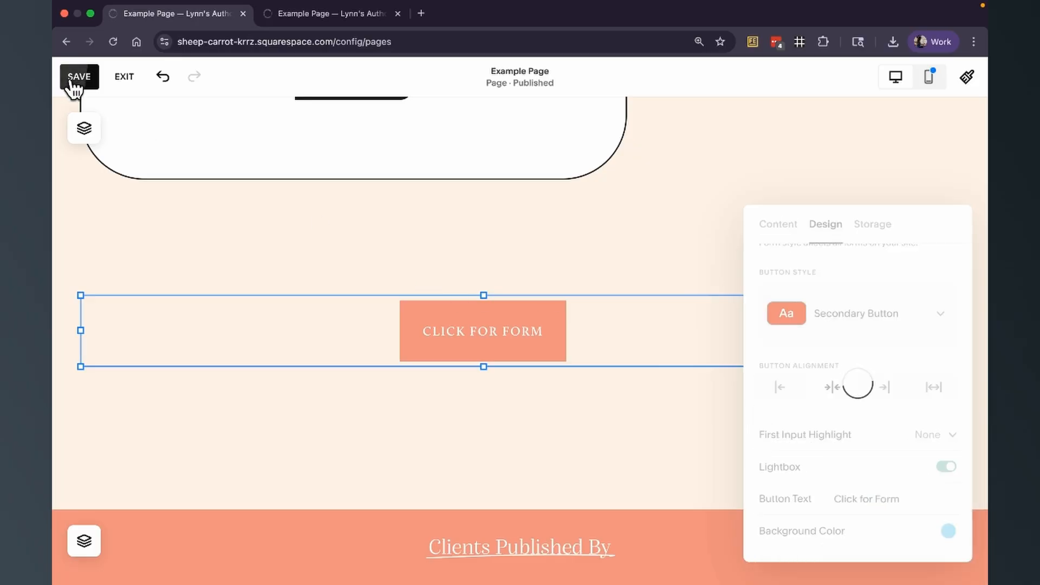
- Reload the live site and open the Click for Form lightbox to review the form
left_click(296, 16)
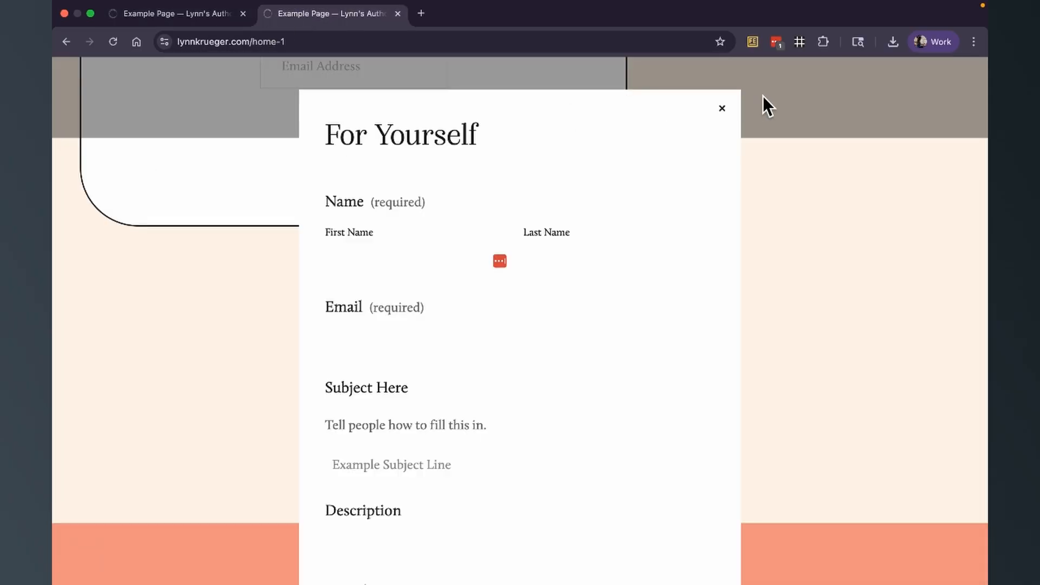
left_click(722, 112)
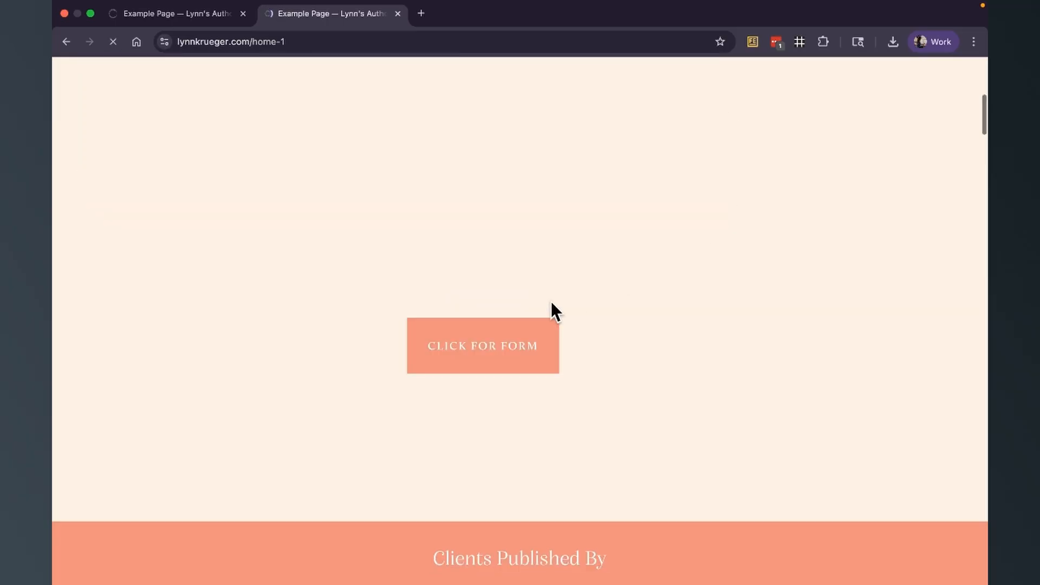
left_click(515, 311)
scroll(515, 311, "down", 7)
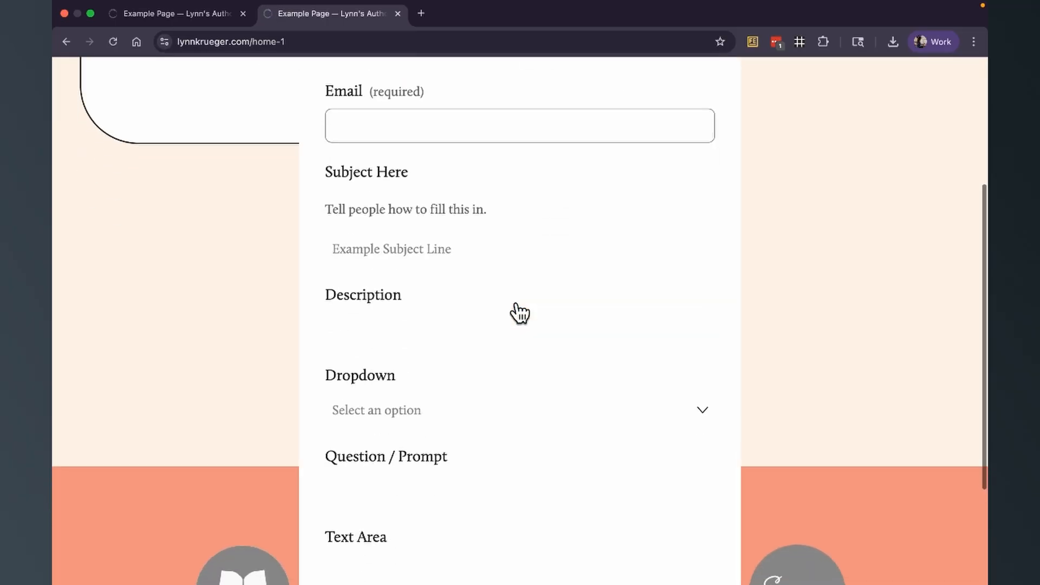